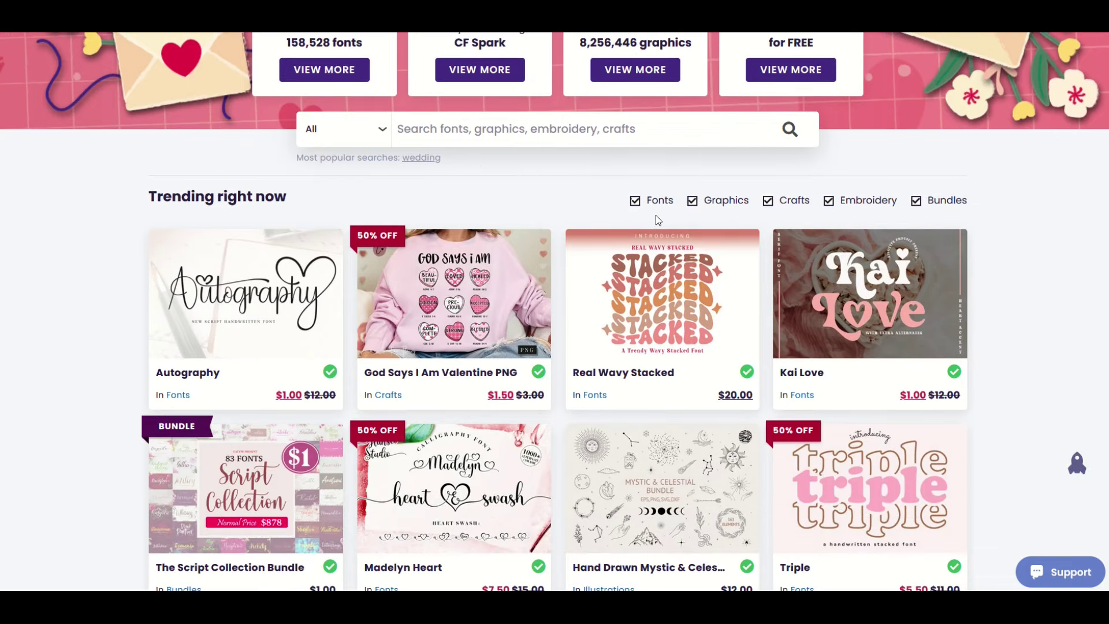
Step: Look through the trending fonts, graphics, crafts and bundles on the Creative Fabrica home page
scroll(518, 264, down, 3)
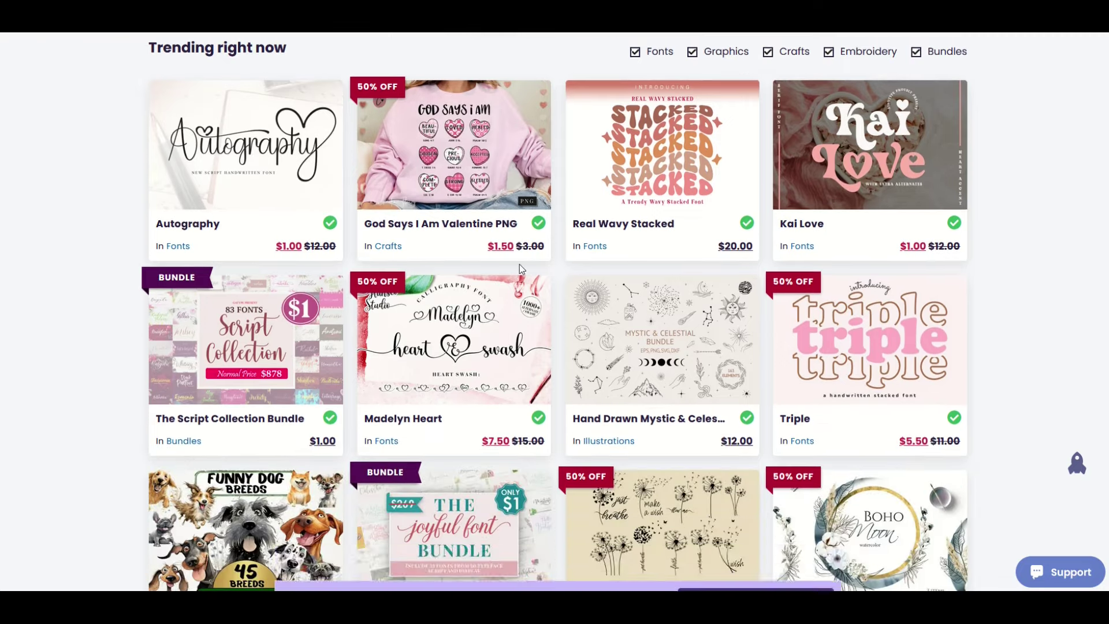
scroll(519, 265, down, 10)
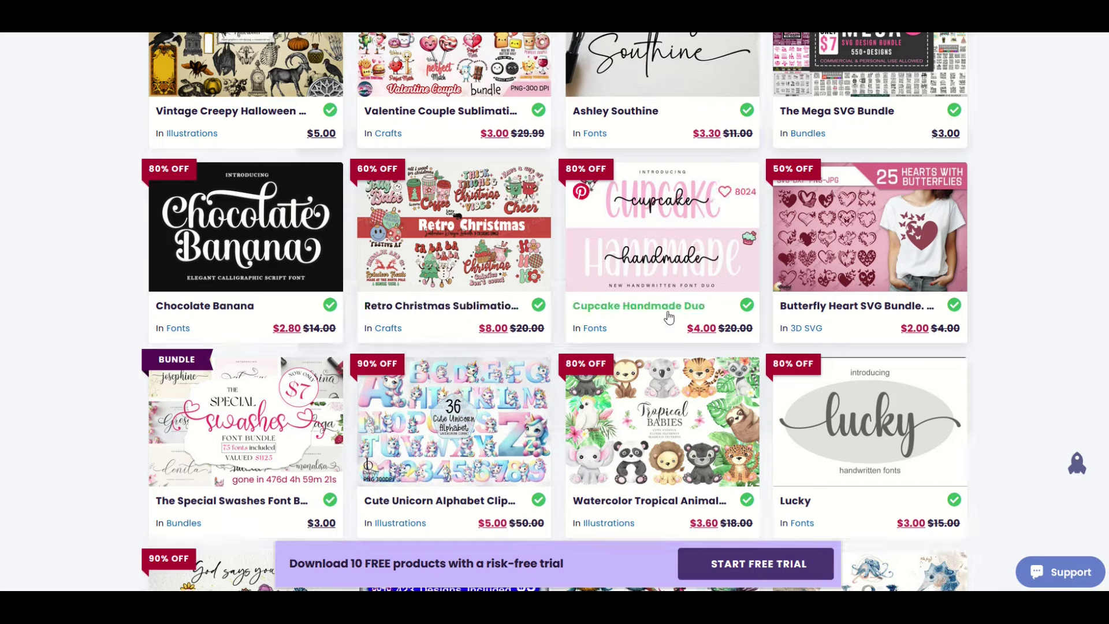
scroll(912, 335, up, 3)
click(1077, 462)
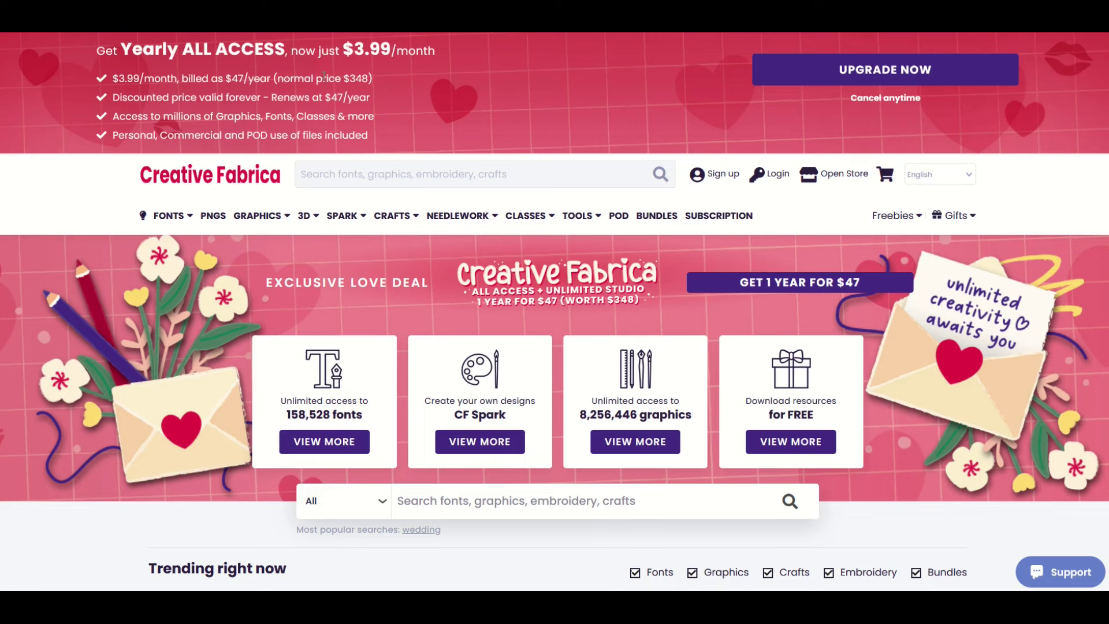
scroll(473, 175, down, 8)
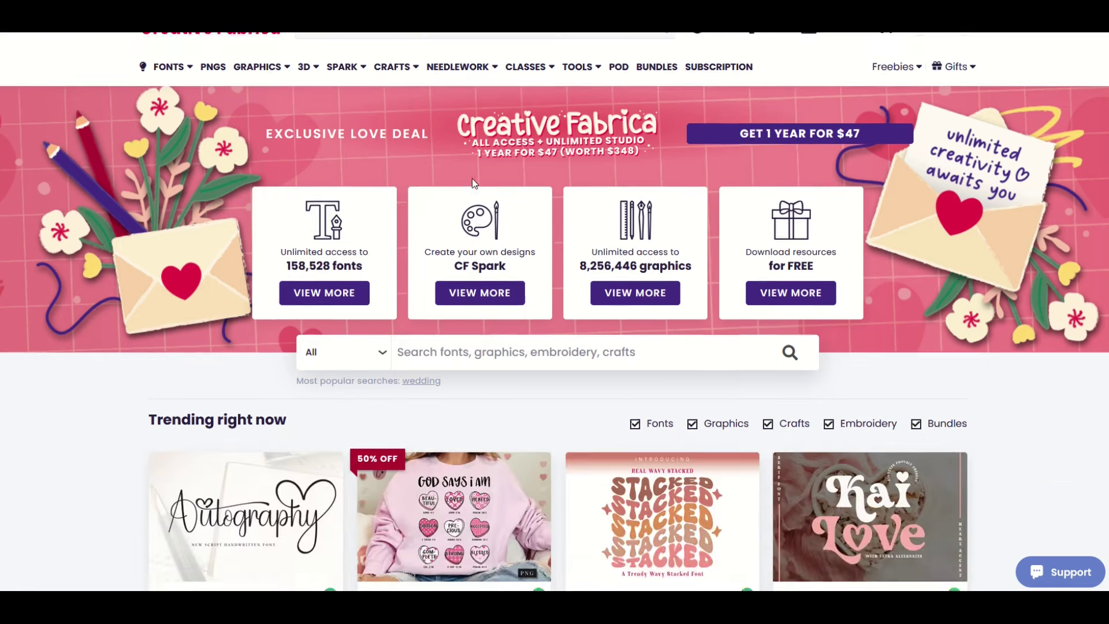
scroll(472, 182, down, 4)
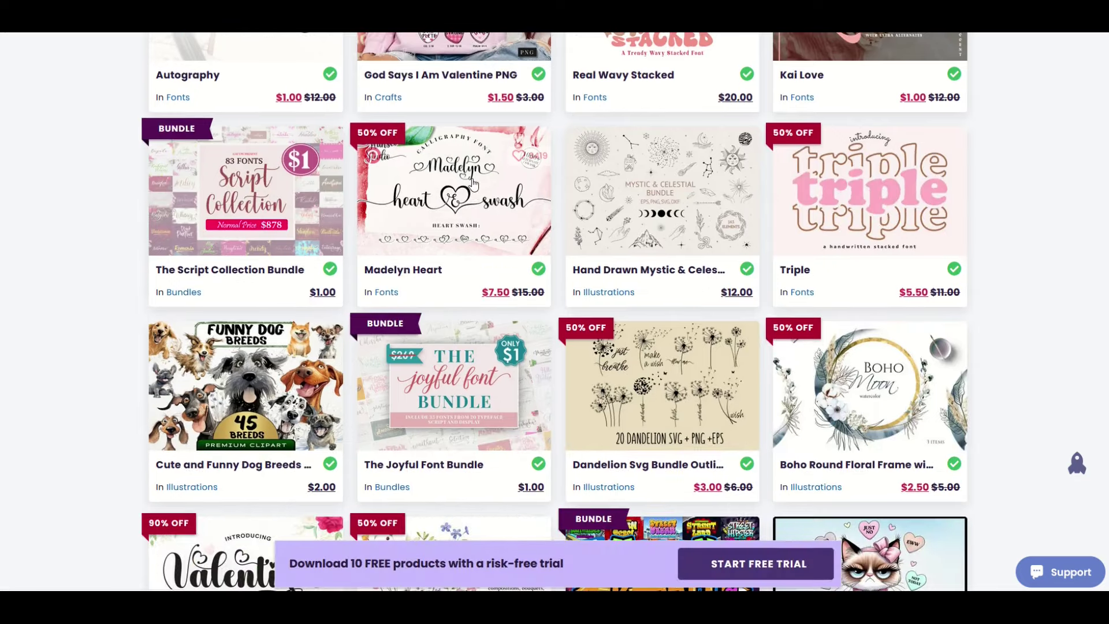
scroll(472, 182, down, 4)
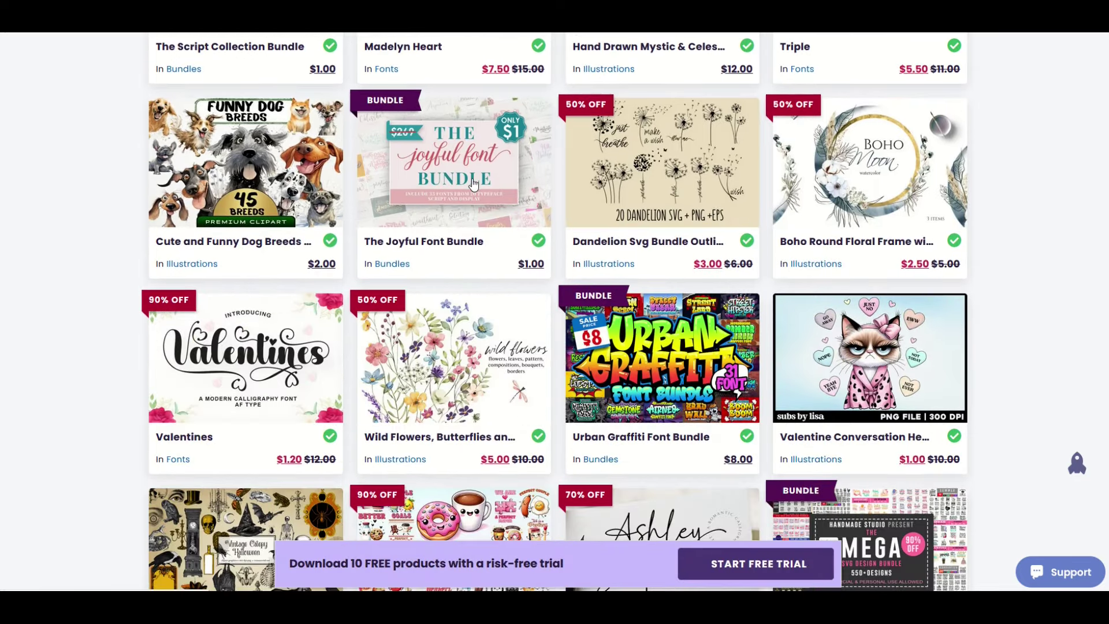
scroll(433, 237, down, 5)
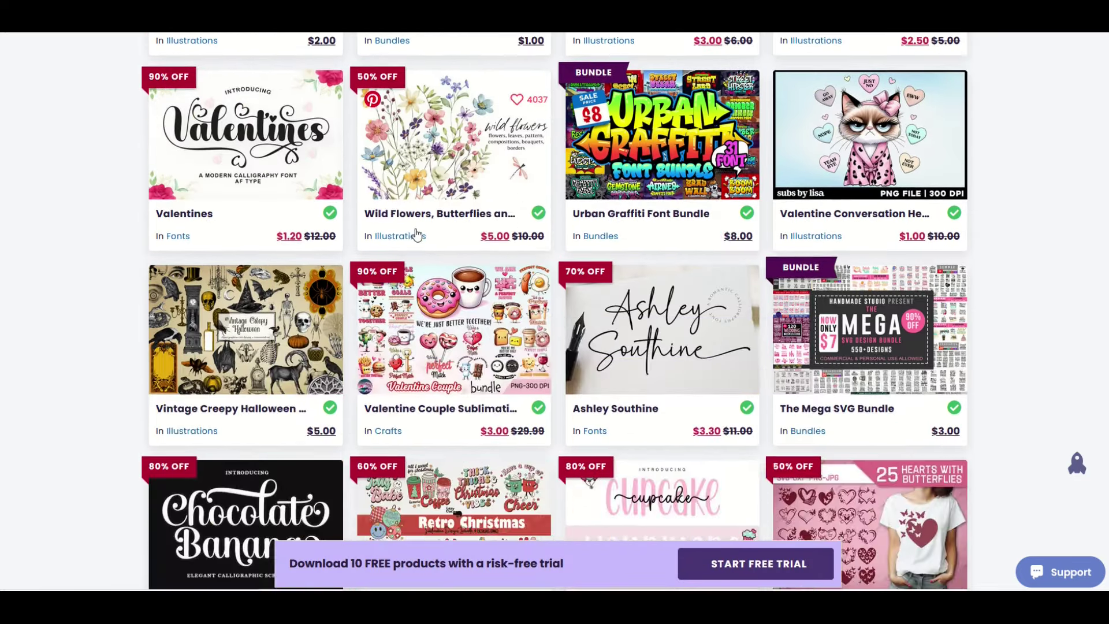
scroll(417, 231, down, 5)
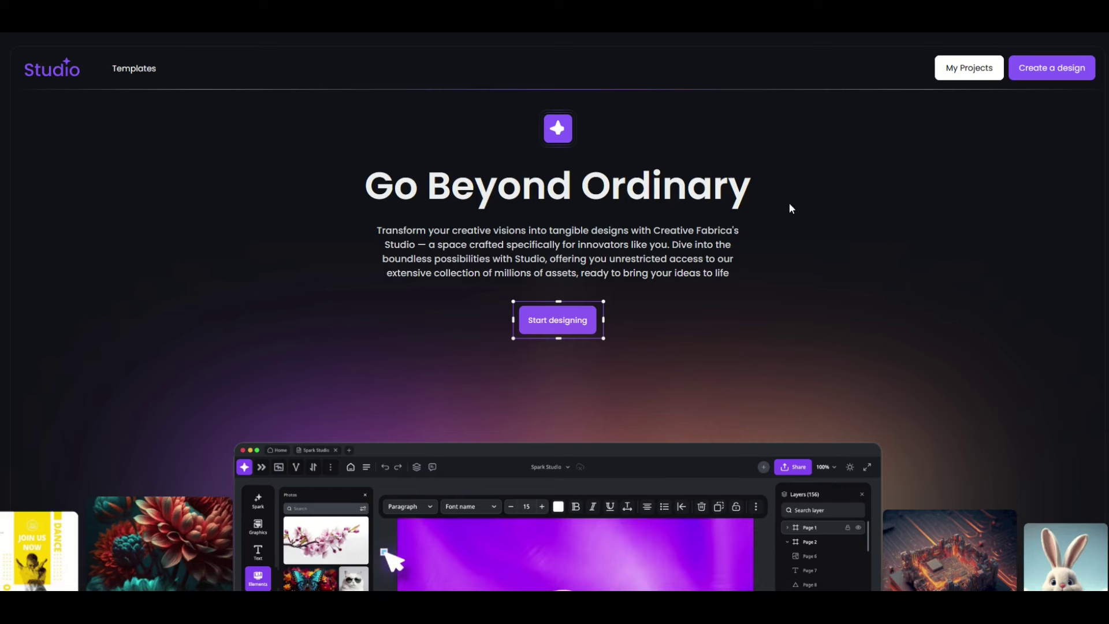
Step: Start designing in Creative Fabrica Studio and preview the dark theme before restoring the light theme
click(550, 327)
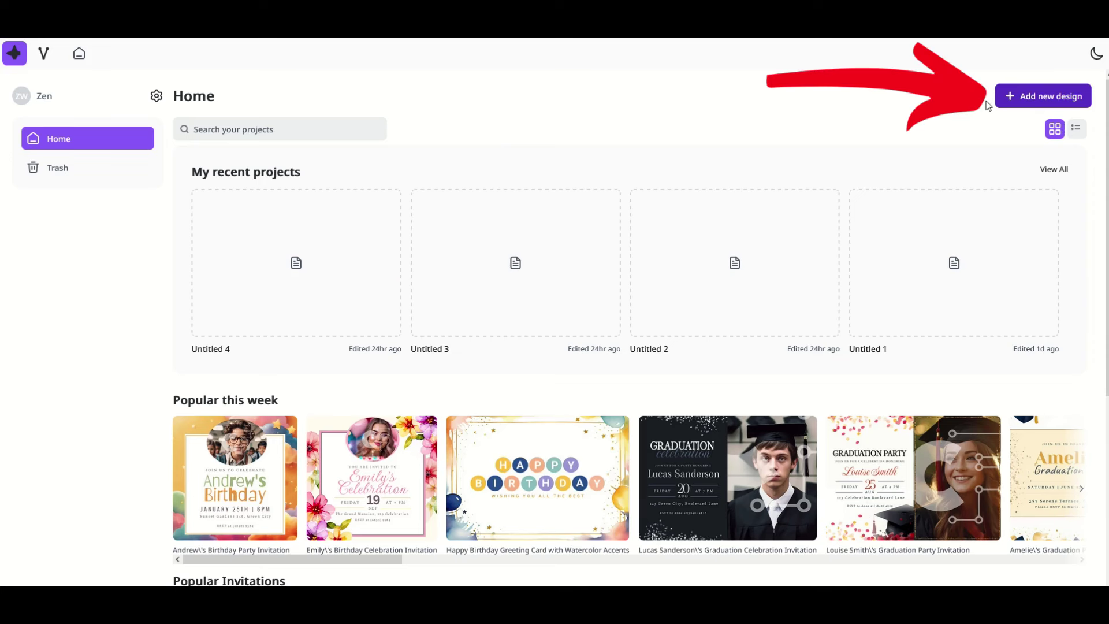
click(1096, 55)
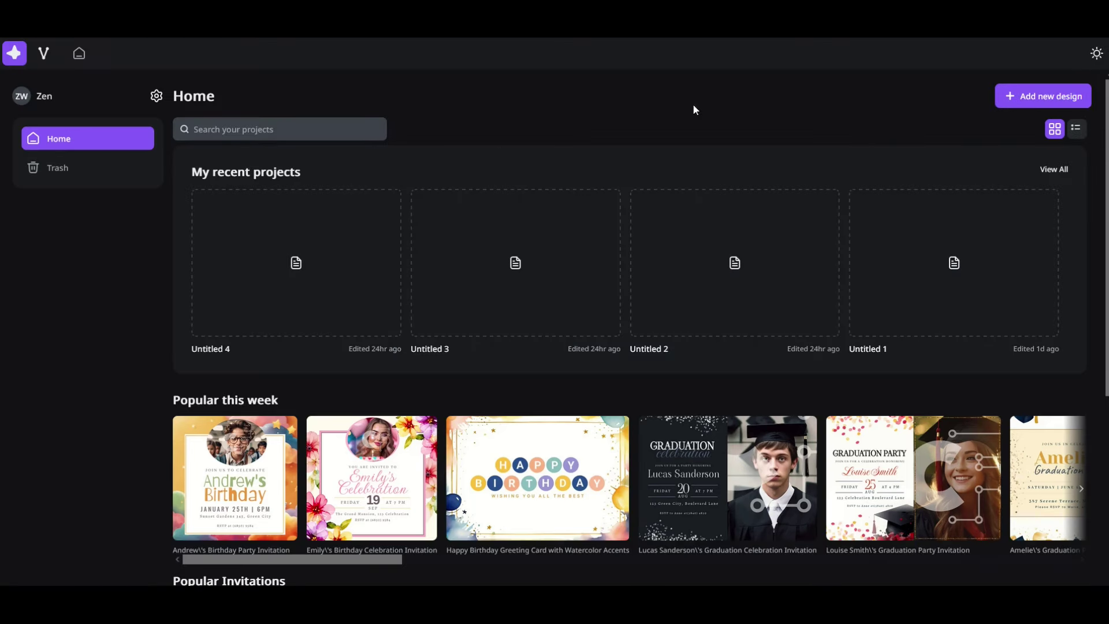
click(1096, 55)
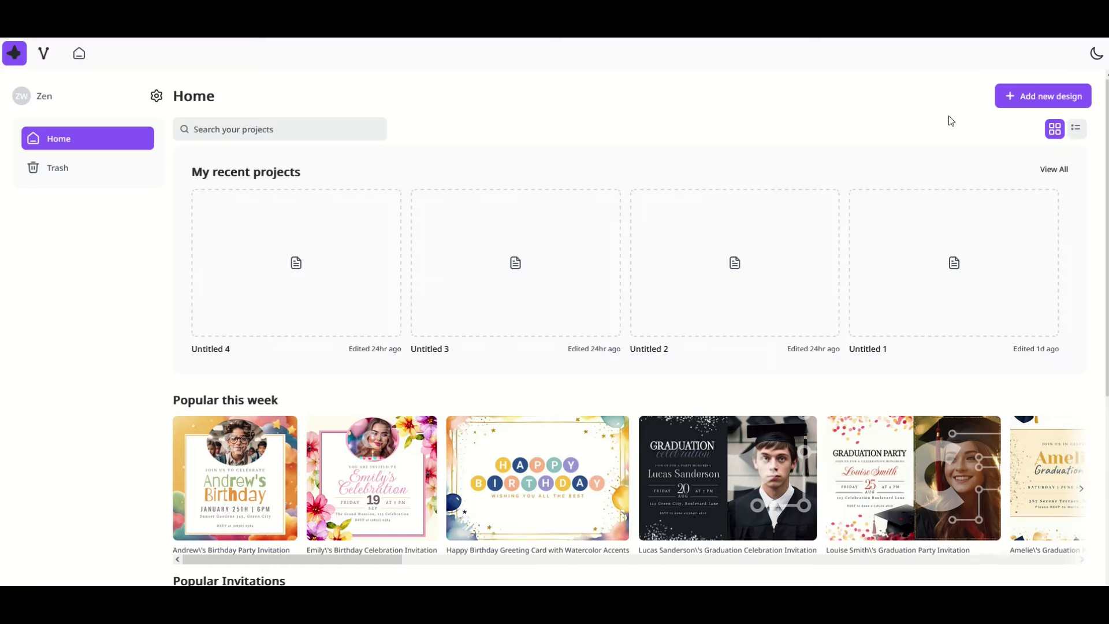
Step: Begin a new design and review its width, height, unit and DPI settings, keeping Pixels and Standard
click(1021, 99)
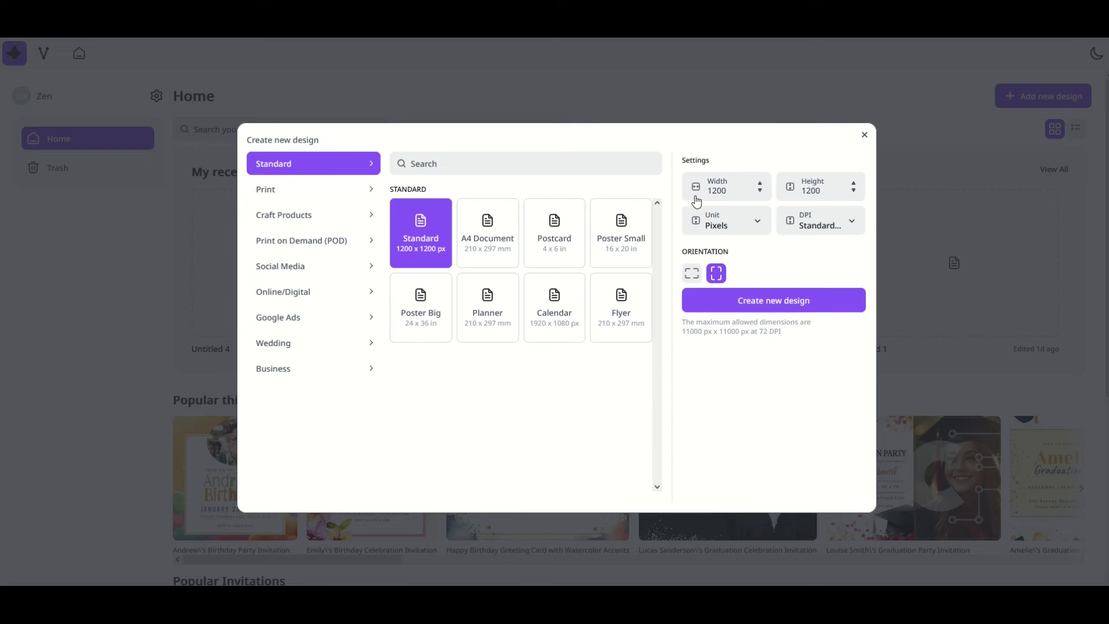
click(717, 186)
click(813, 186)
click(719, 226)
click(718, 228)
click(718, 229)
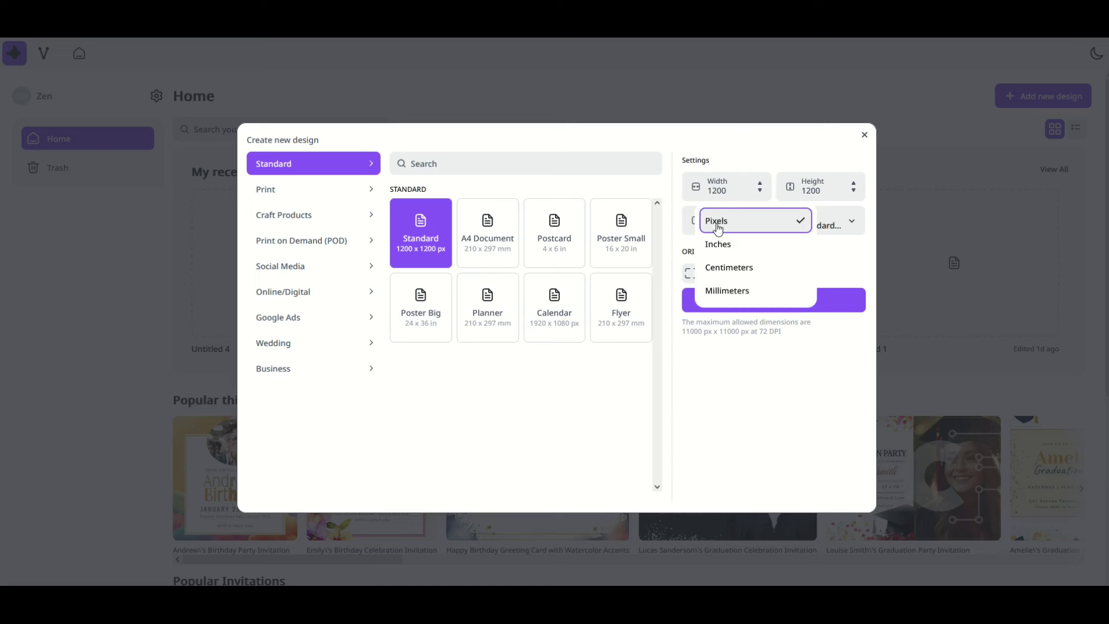
click(823, 230)
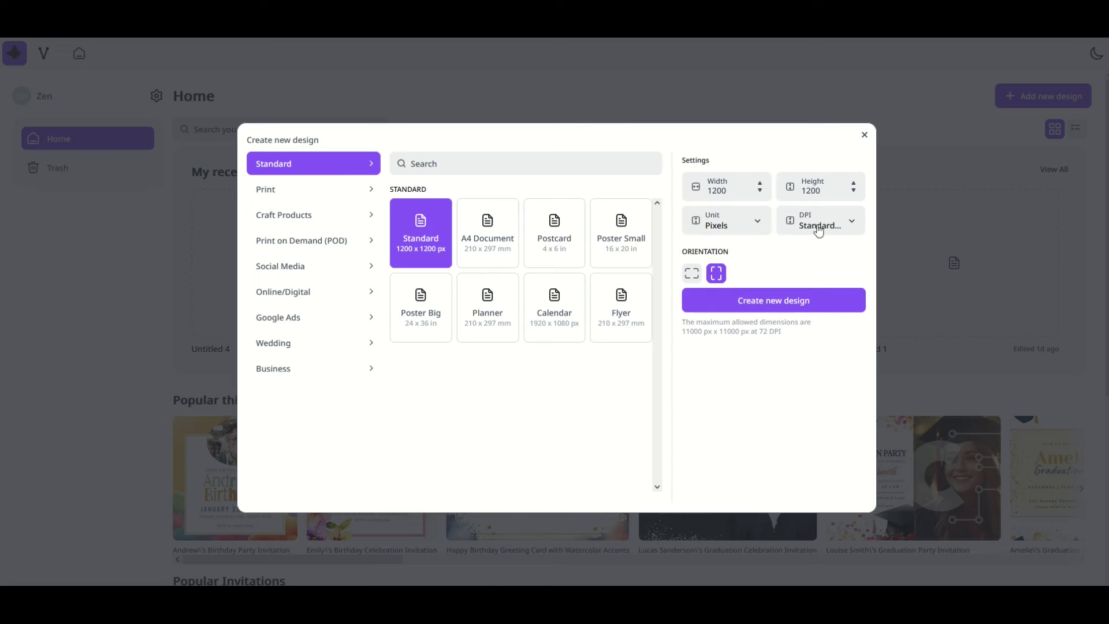
click(819, 230)
click(808, 220)
Step: Create a new design from the Print on Demand preset Amazon Merch T-Shirt, 4500 x 5400 px
click(286, 242)
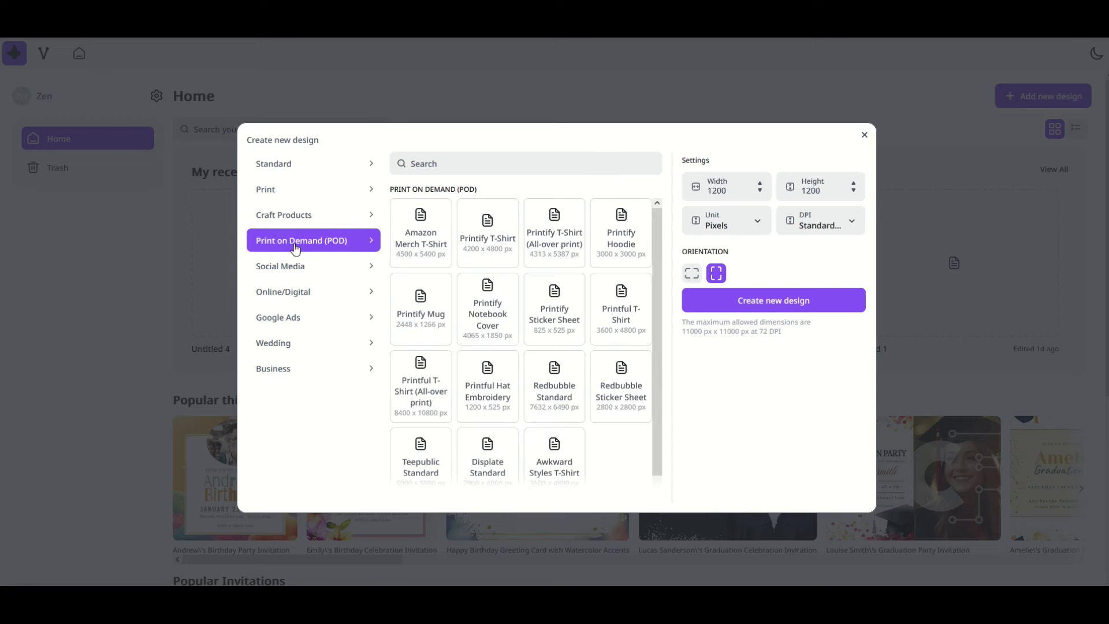
click(420, 254)
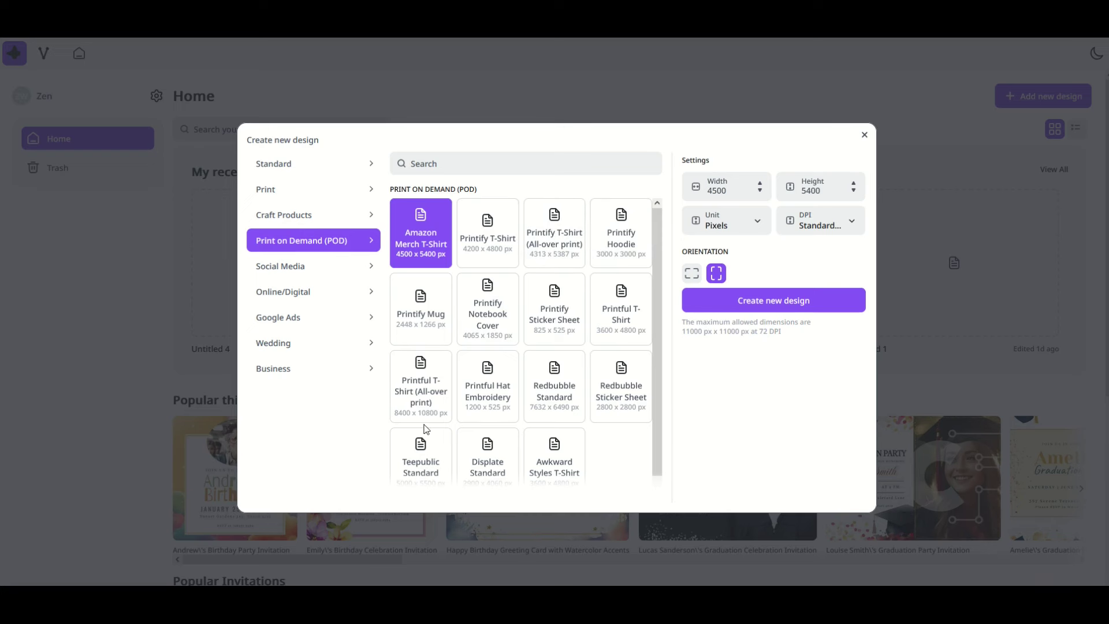
scroll(424, 430, down, 1)
click(411, 462)
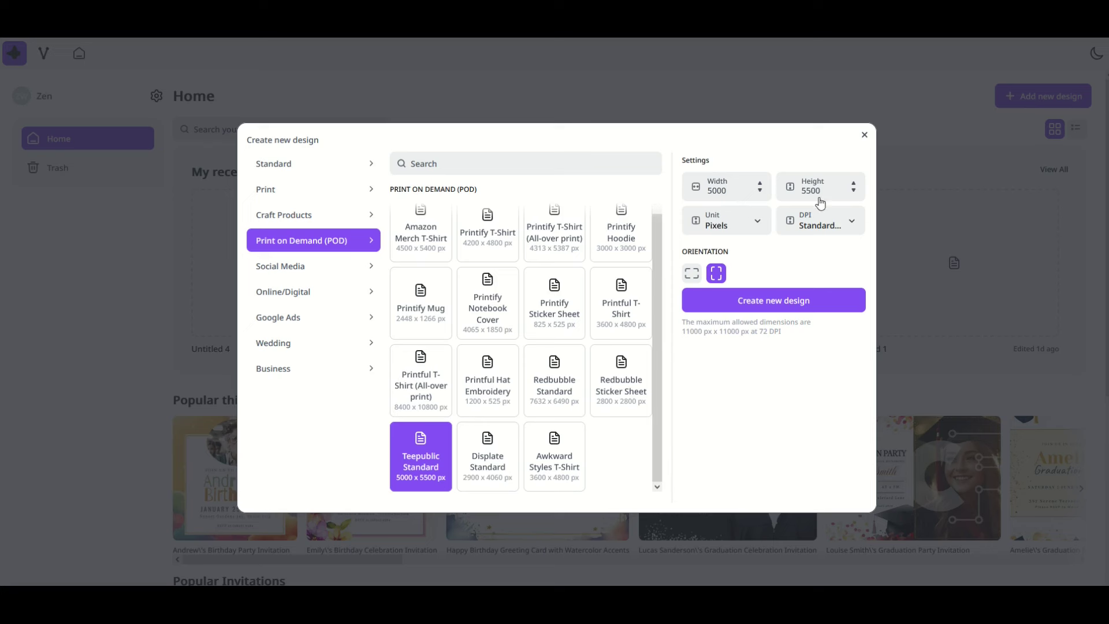
click(411, 247)
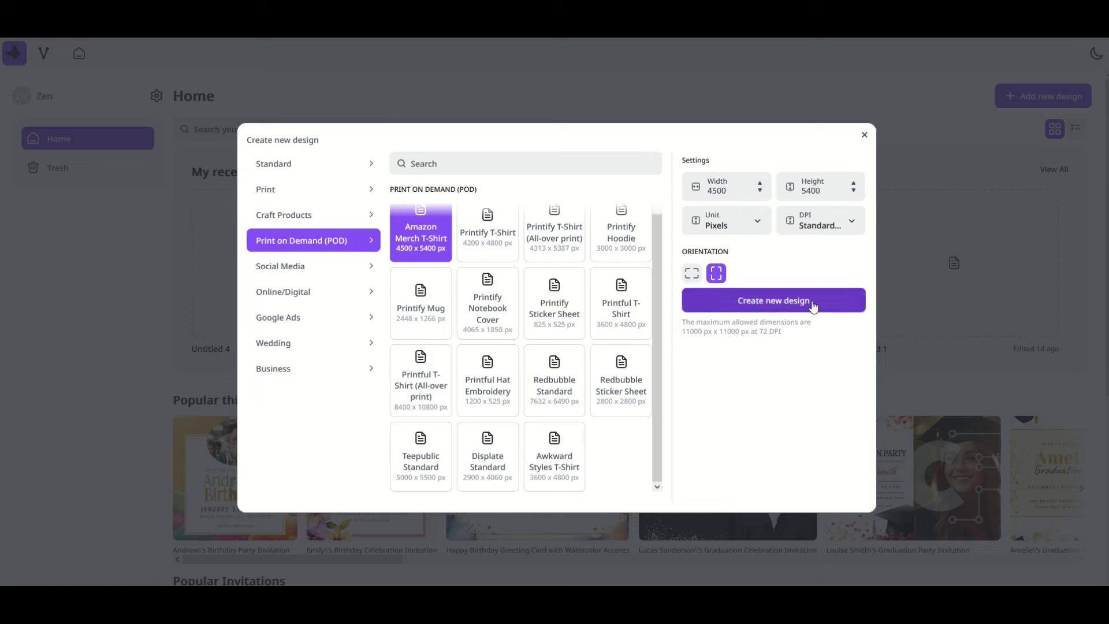
click(769, 305)
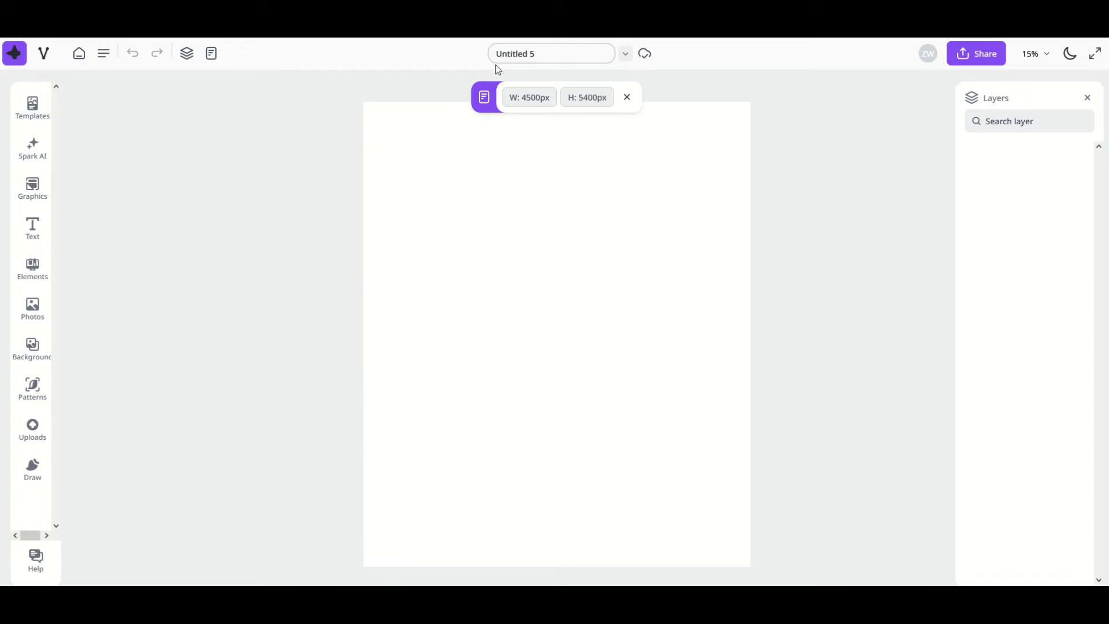
Step: Look through the last opened designs and the file commands available in the editor
click(625, 54)
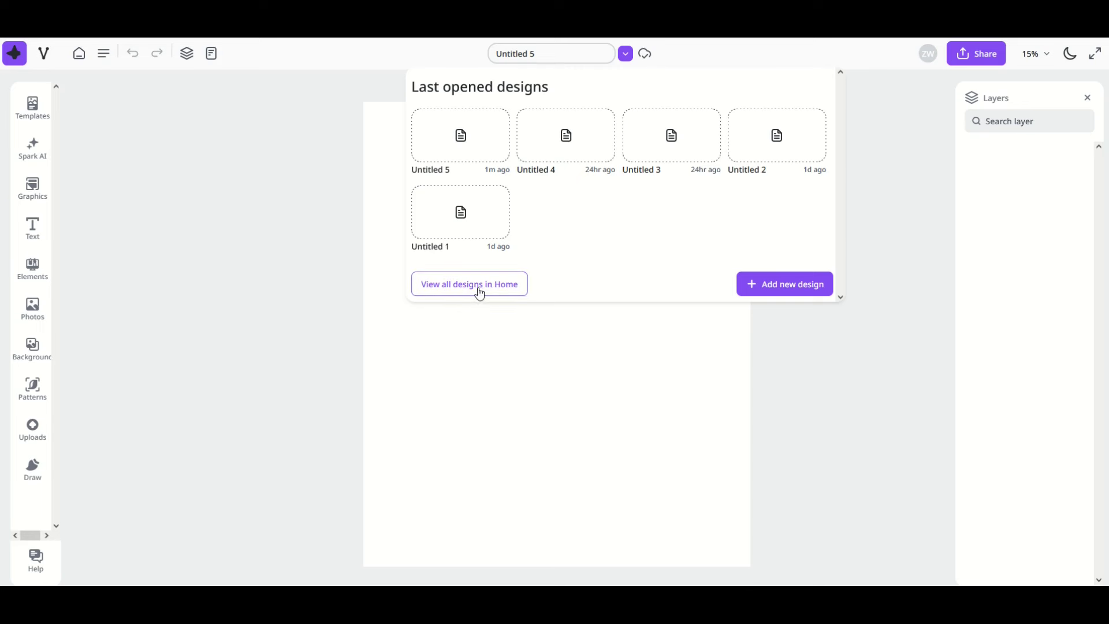
click(292, 261)
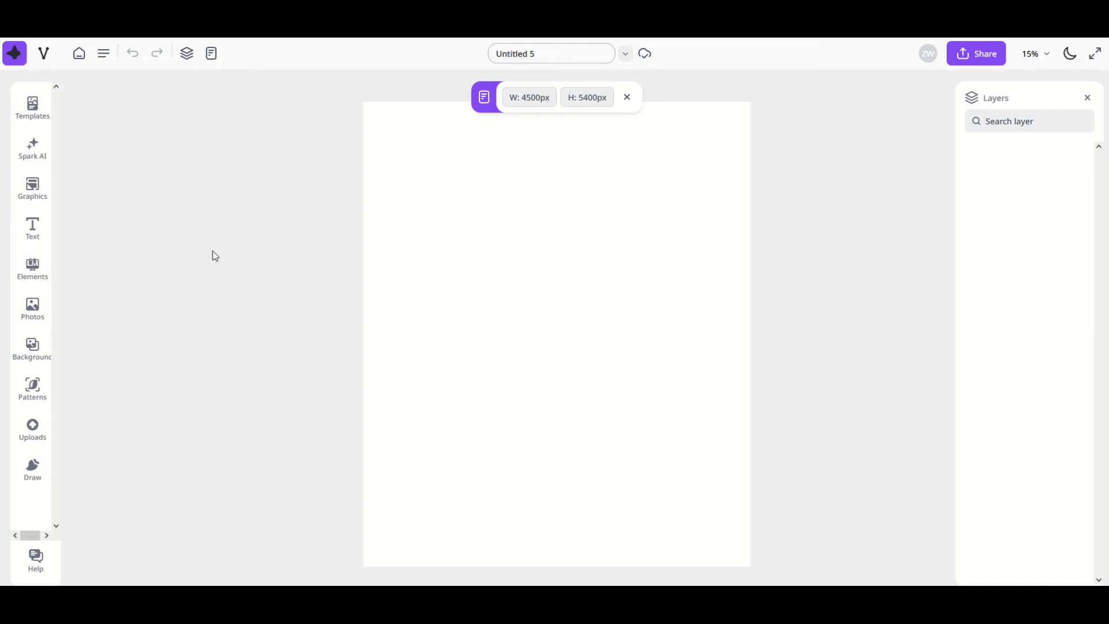
mouse_move(38, 61)
click(80, 59)
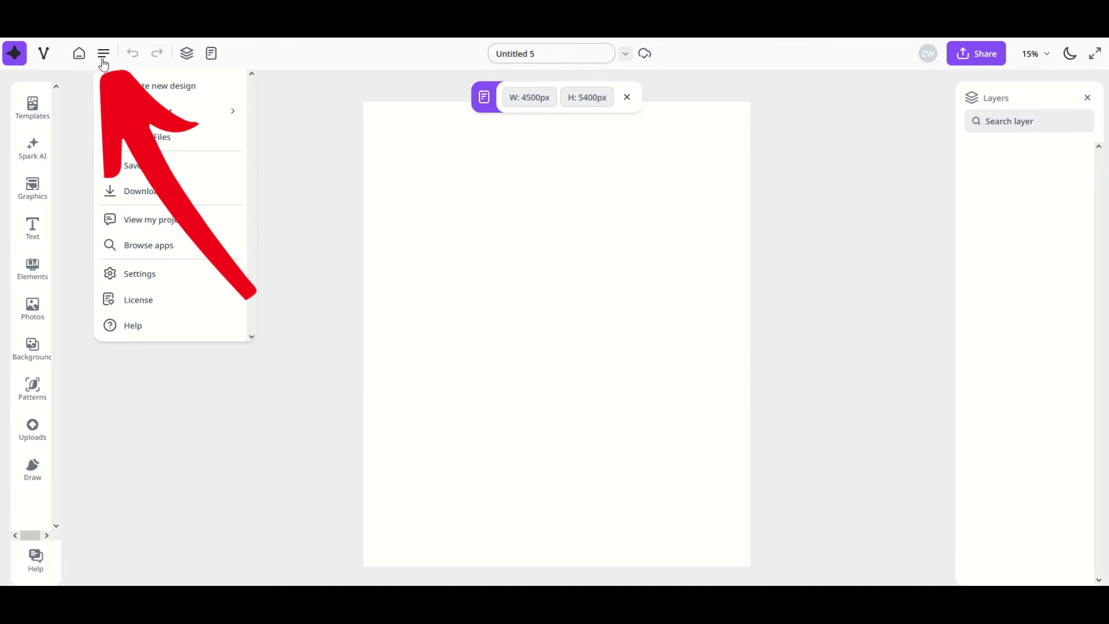
click(101, 56)
click(104, 53)
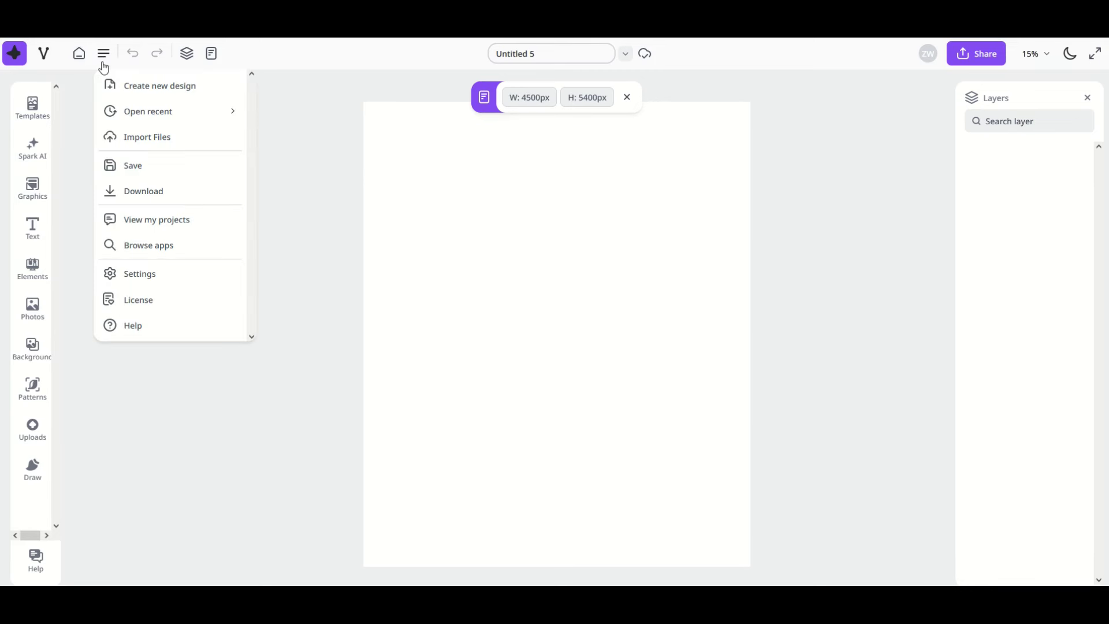
click(89, 97)
click(104, 54)
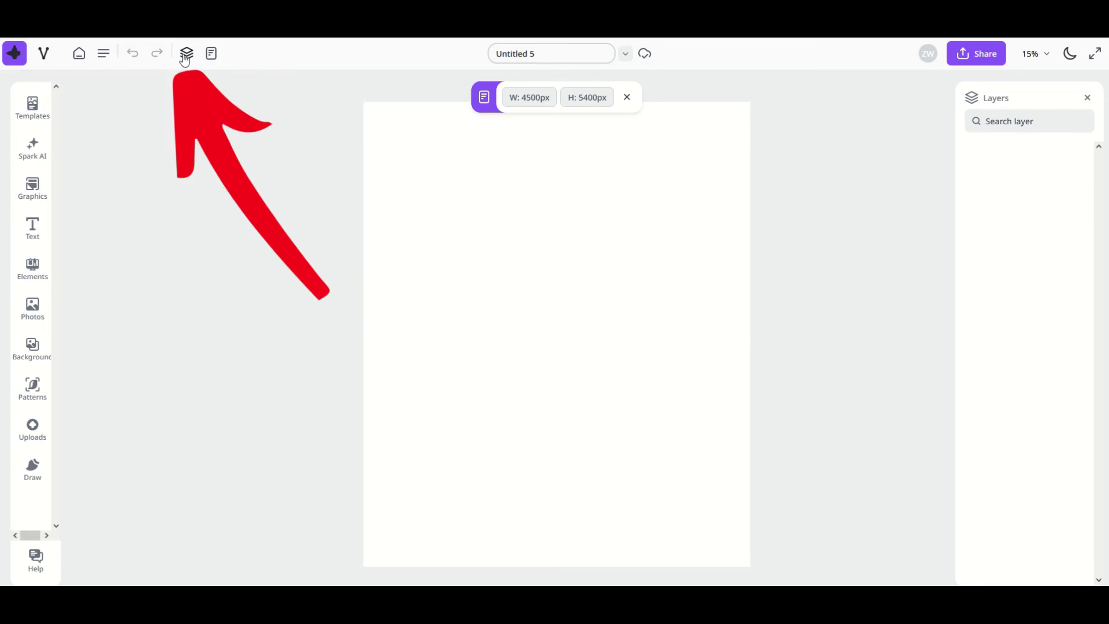
Step: Hide and restore the layers list, and hide the bar with the page's width and height
click(1086, 98)
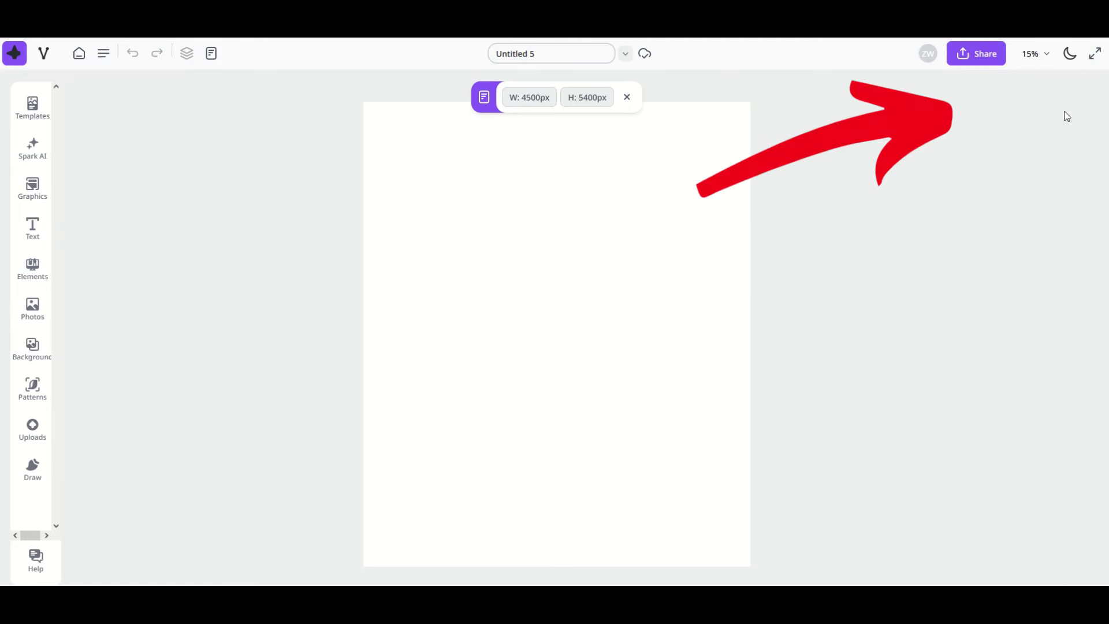
click(187, 53)
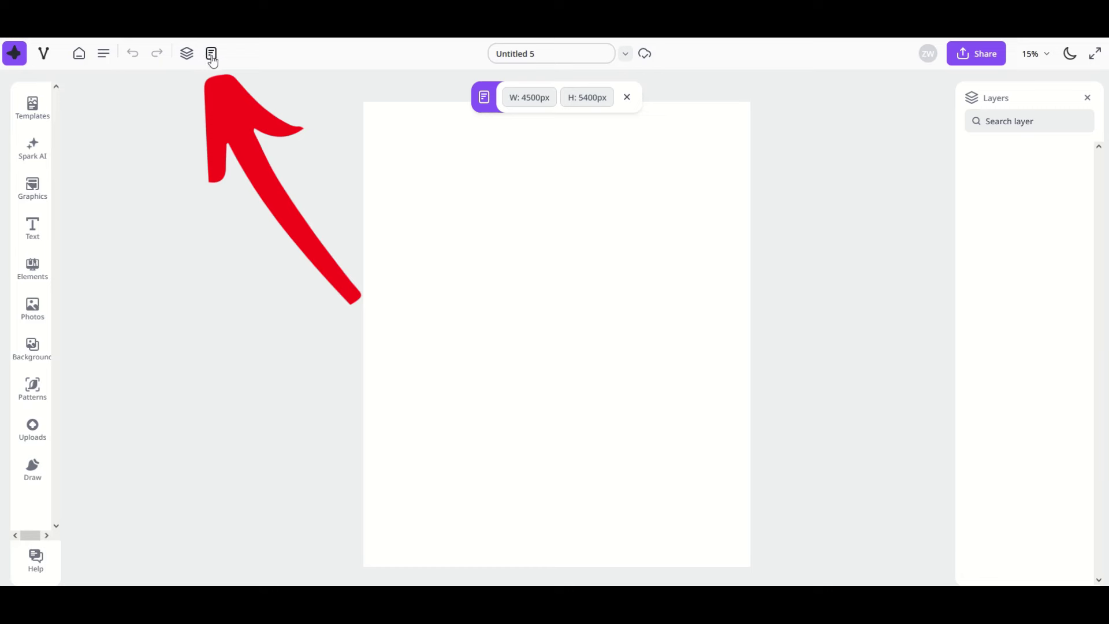
click(211, 57)
click(211, 56)
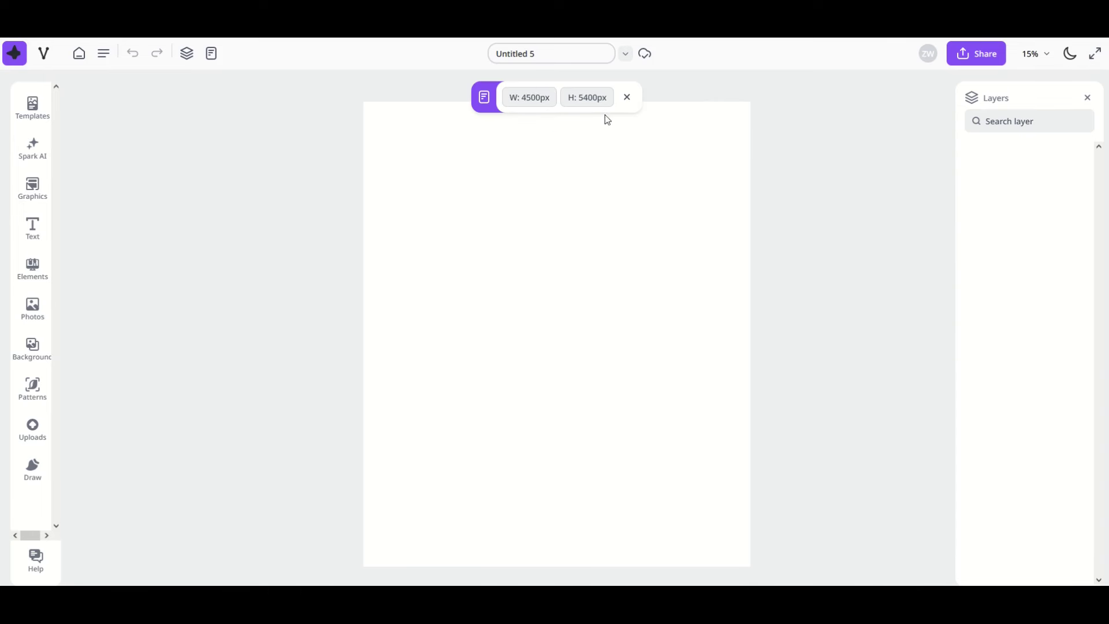
click(626, 102)
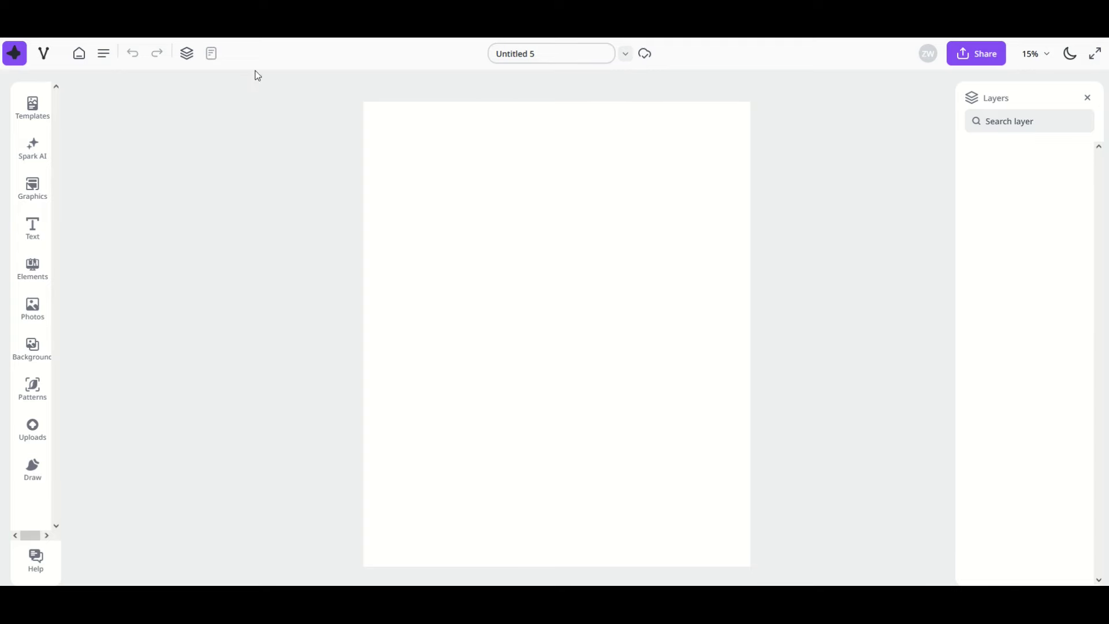
click(212, 60)
click(627, 102)
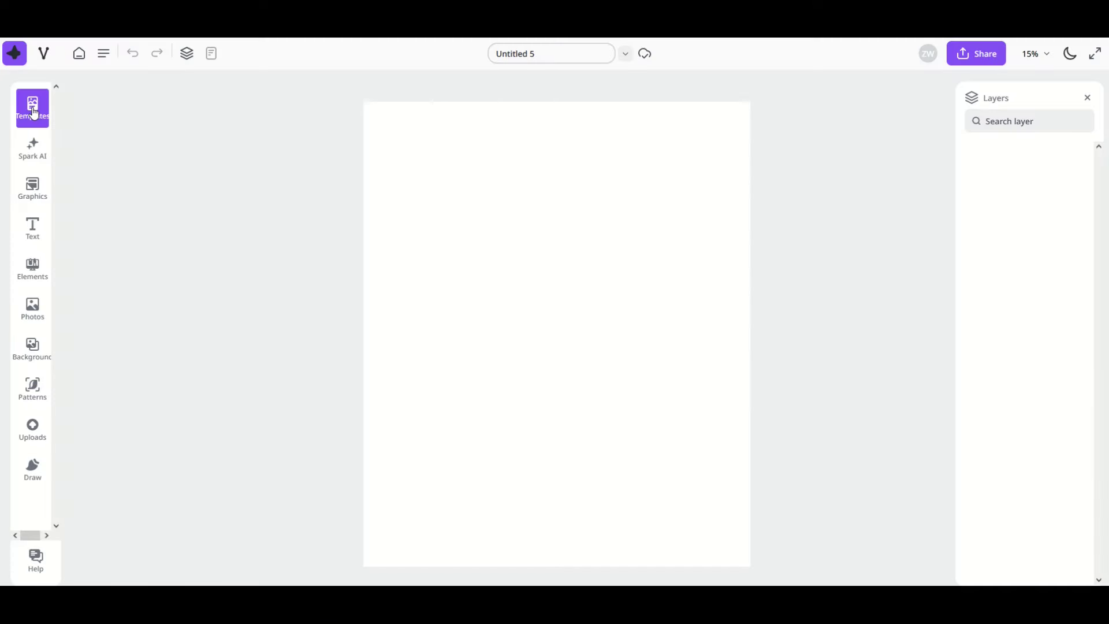
Step: Browse the template library, including the Social Graphics and Facebook Cover categories, and return to all templates
click(22, 116)
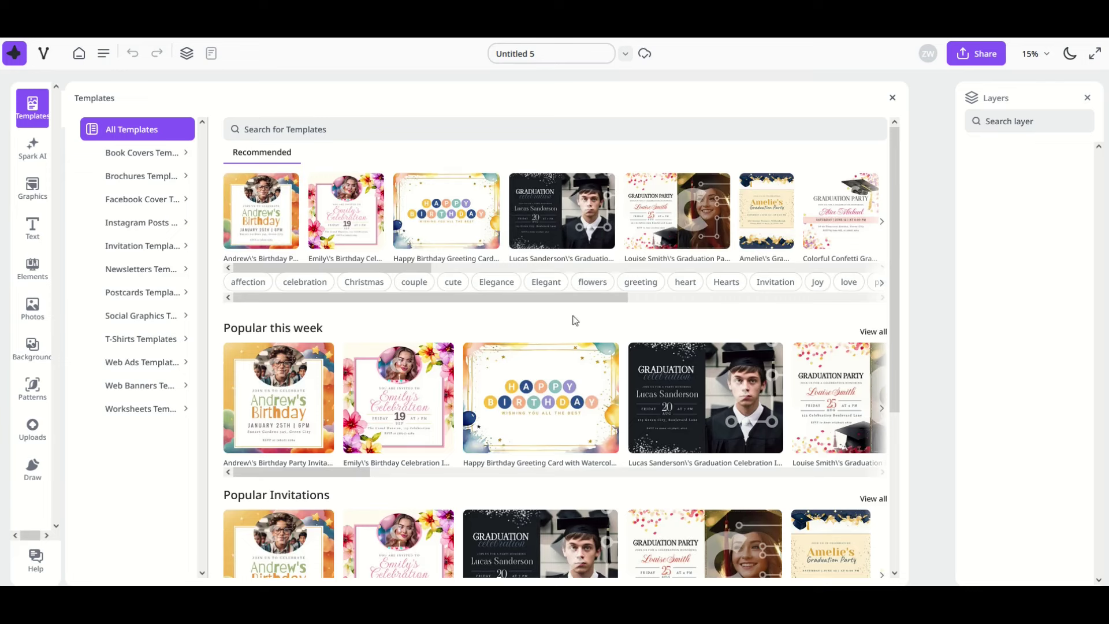
scroll(572, 317, down, 2)
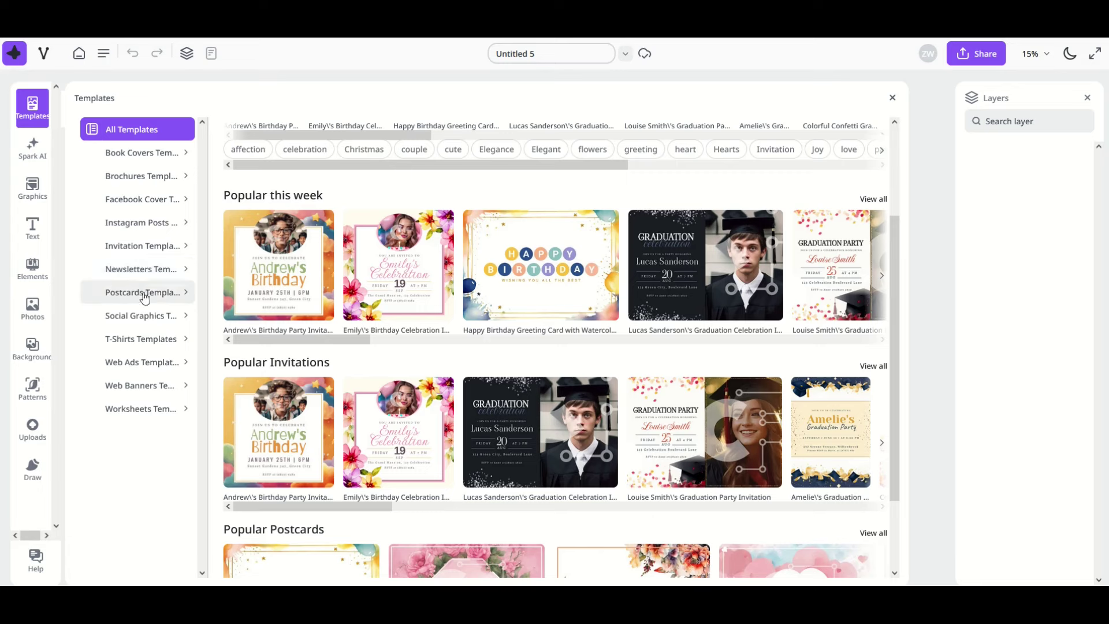
click(142, 315)
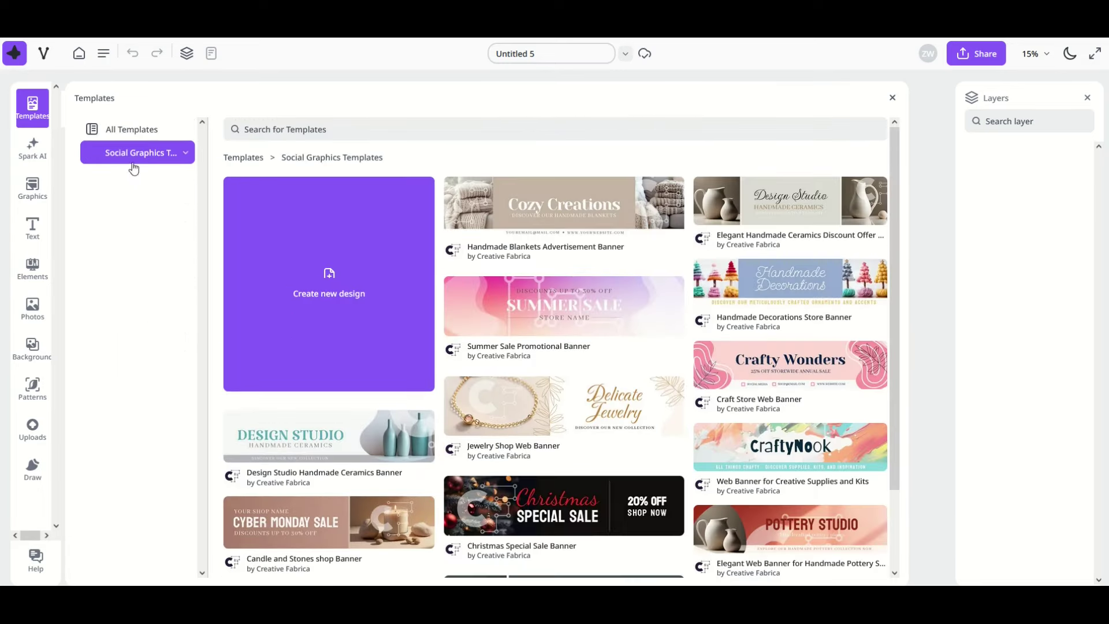
scroll(332, 264, down, 3)
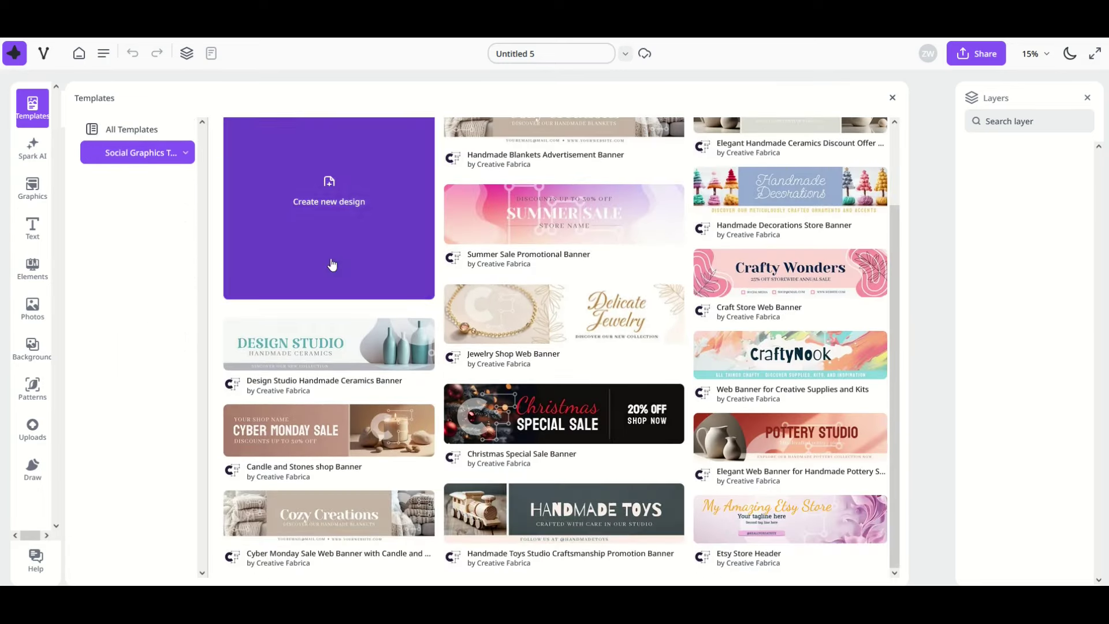
click(129, 129)
click(135, 199)
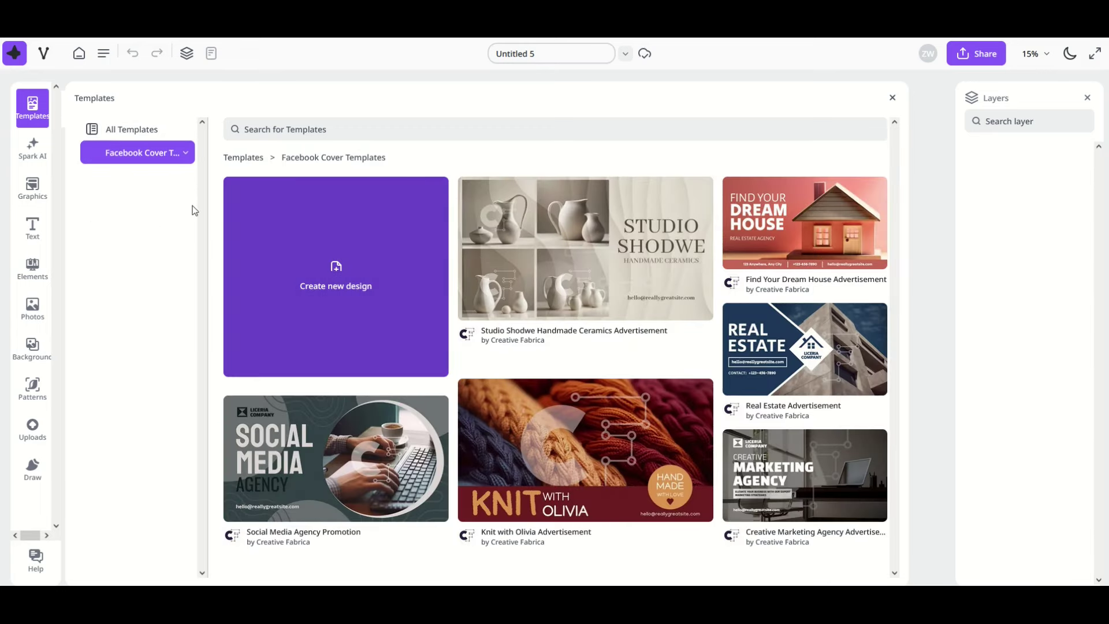
click(118, 129)
click(353, 129)
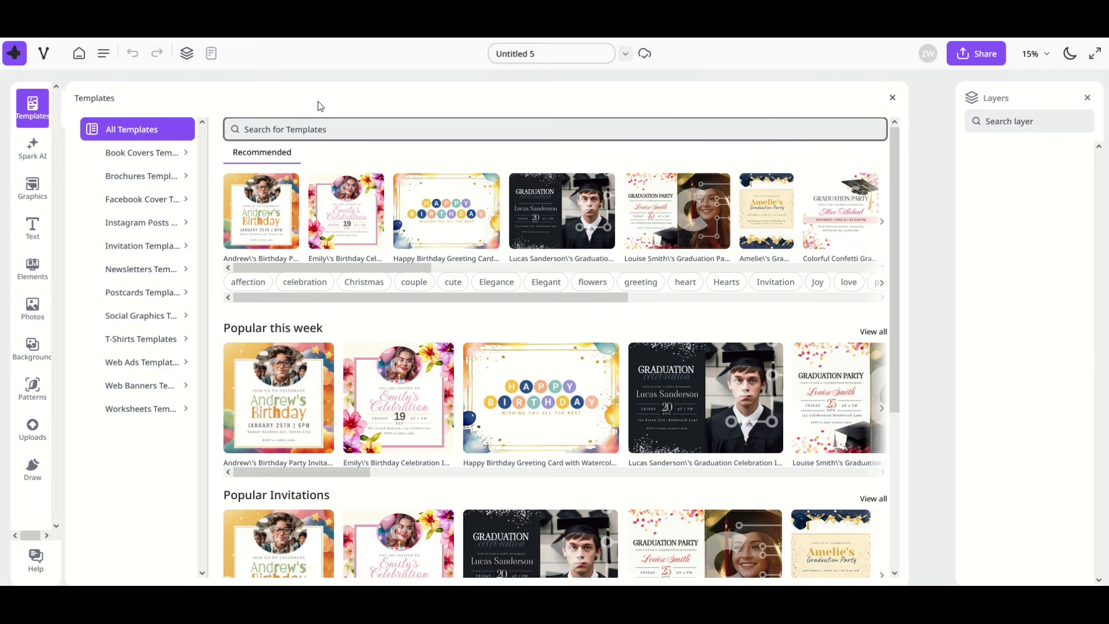
Step: Search the templates for "space" and replace the current design with the To the Moon Baby Shower invitation template
text(space)
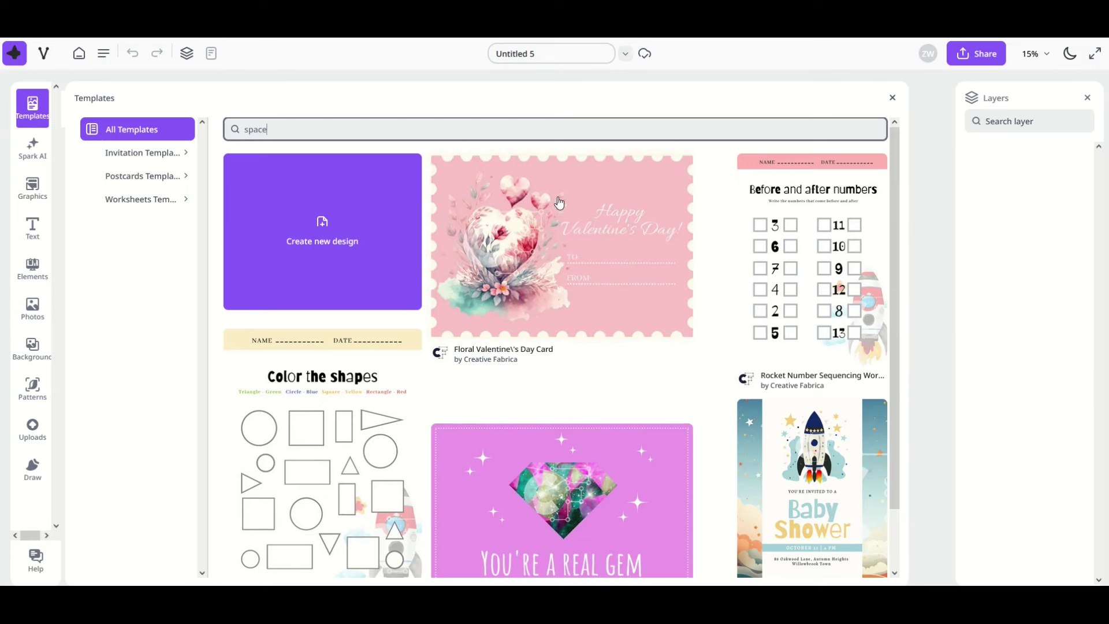
scroll(815, 399, down, 1)
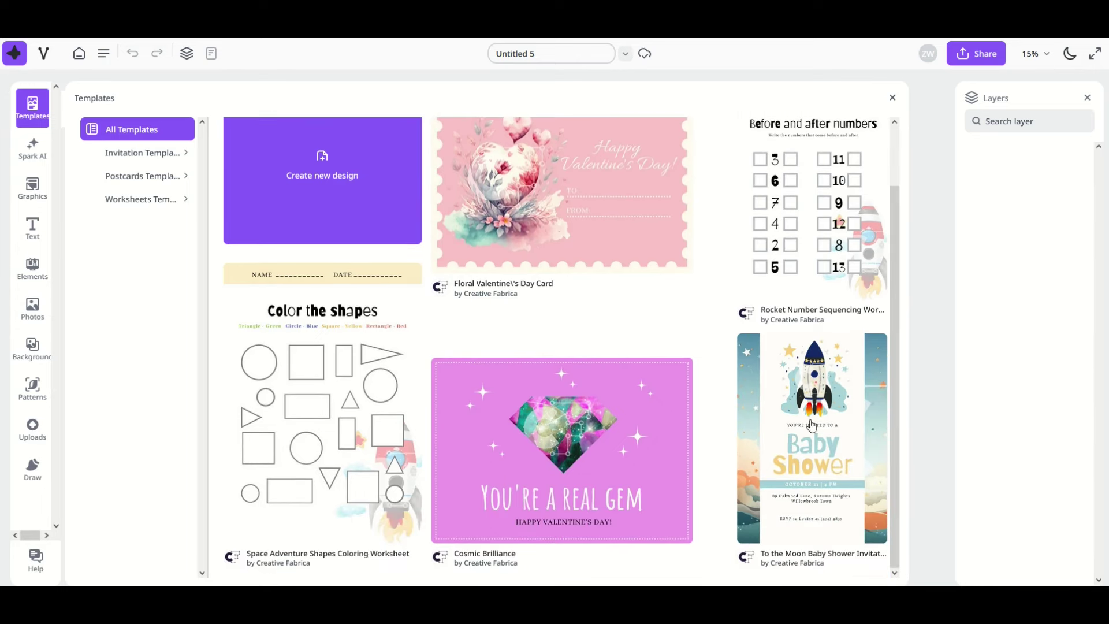
click(805, 407)
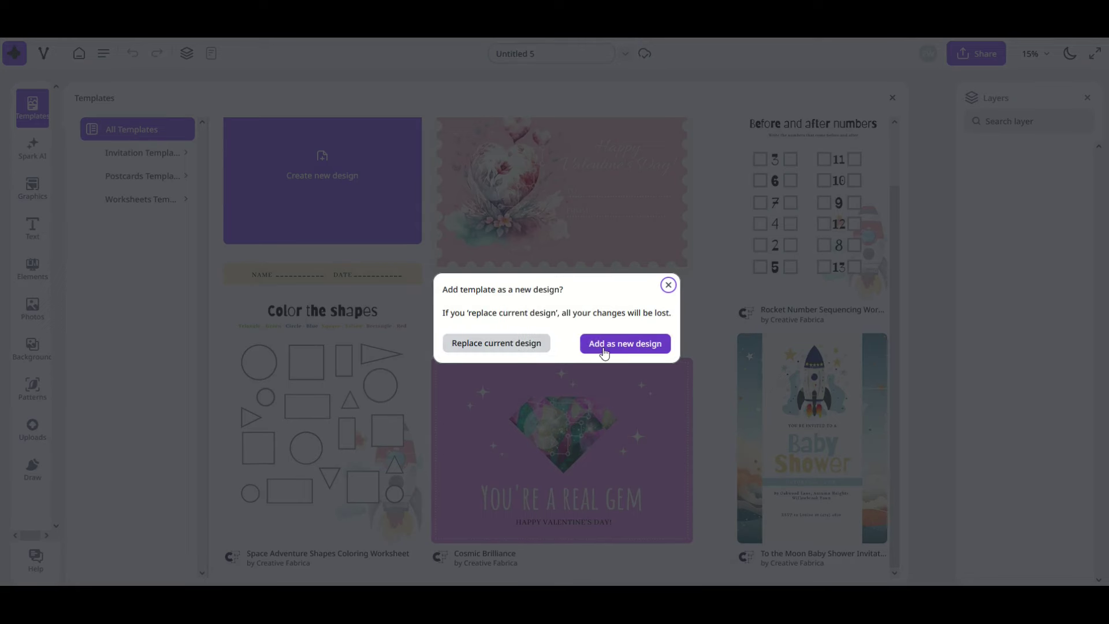
click(493, 344)
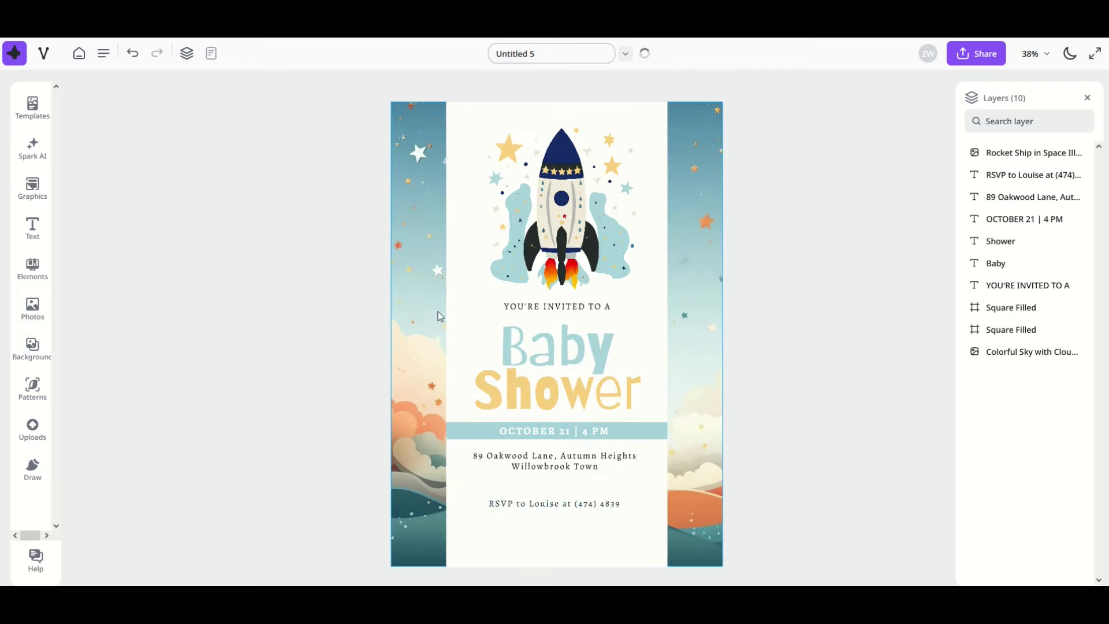
Step: Move the rocket illustration down and left over the sky strip, and look at the settings of the Baby title text
click(564, 221)
drag(564, 222, 494, 250)
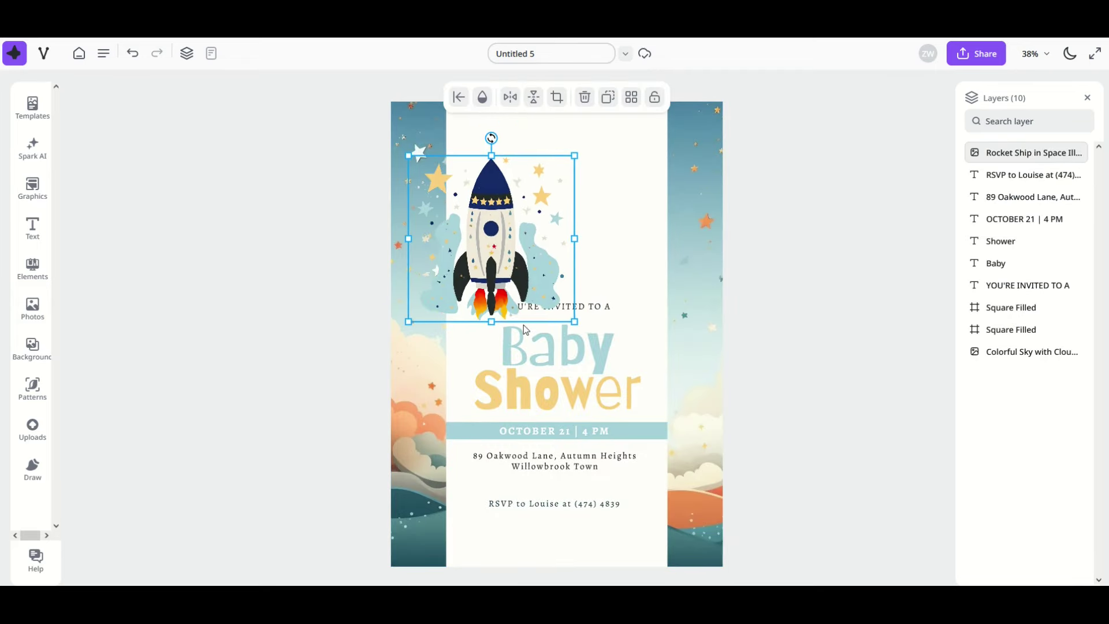
click(525, 331)
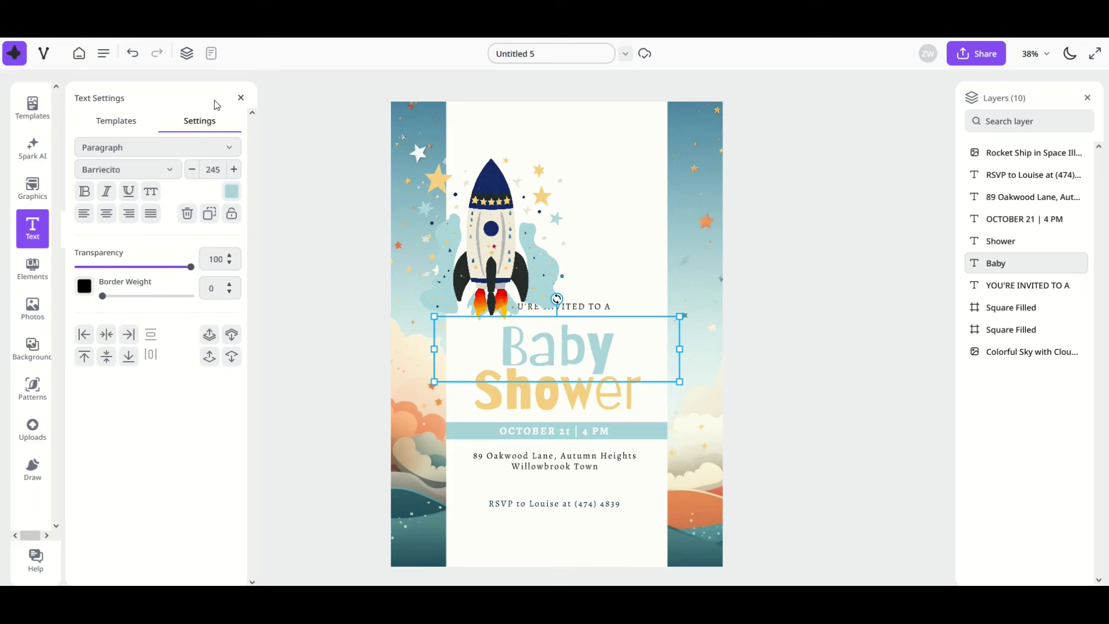
click(241, 98)
Step: Check the text settings of the October date line, and move the rocket back to the centre above YOU'RE INVITED TO A
click(488, 247)
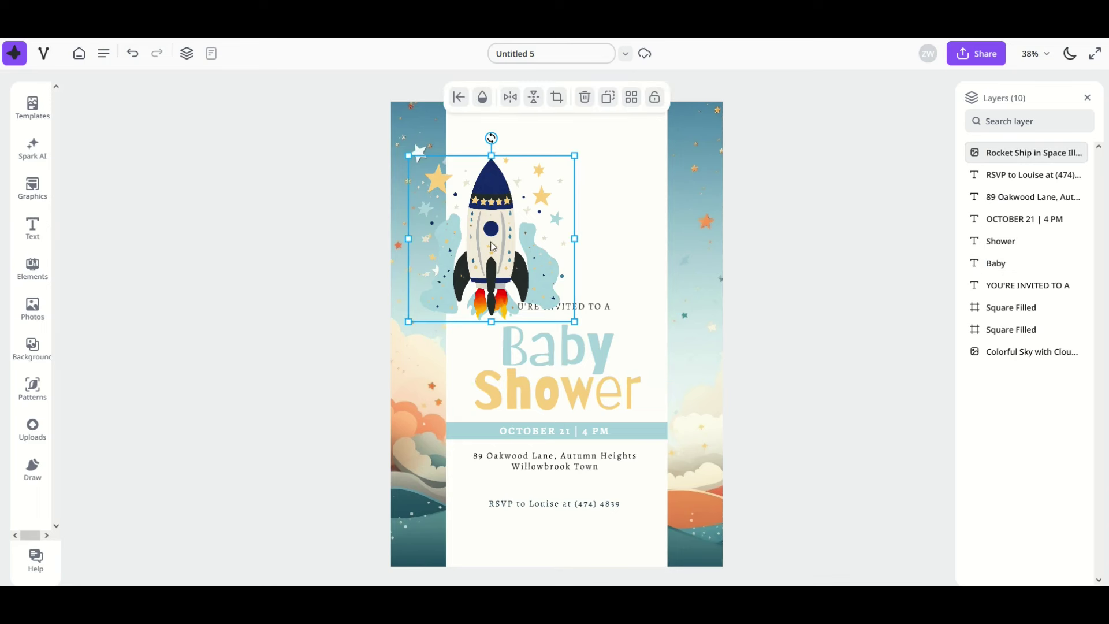
click(522, 406)
click(532, 434)
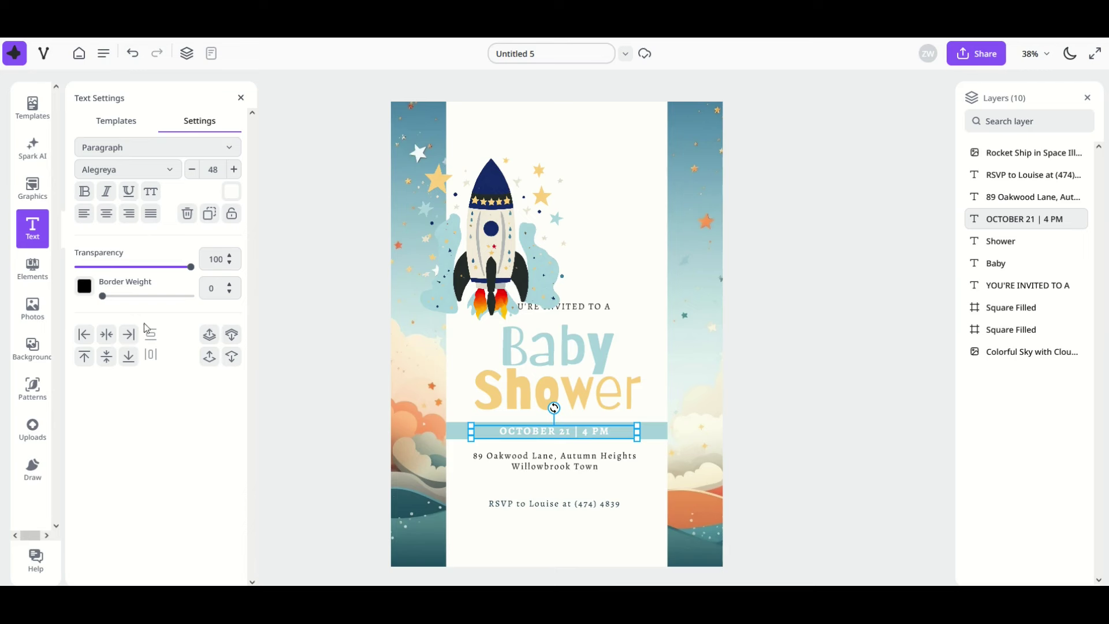
drag(488, 266, 554, 247)
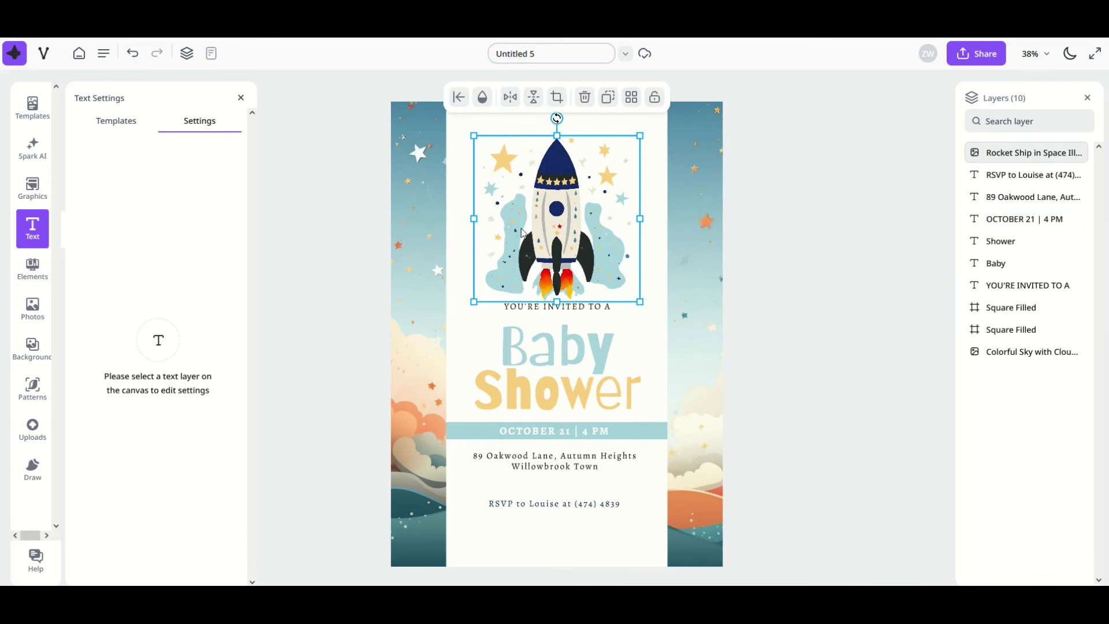
click(359, 304)
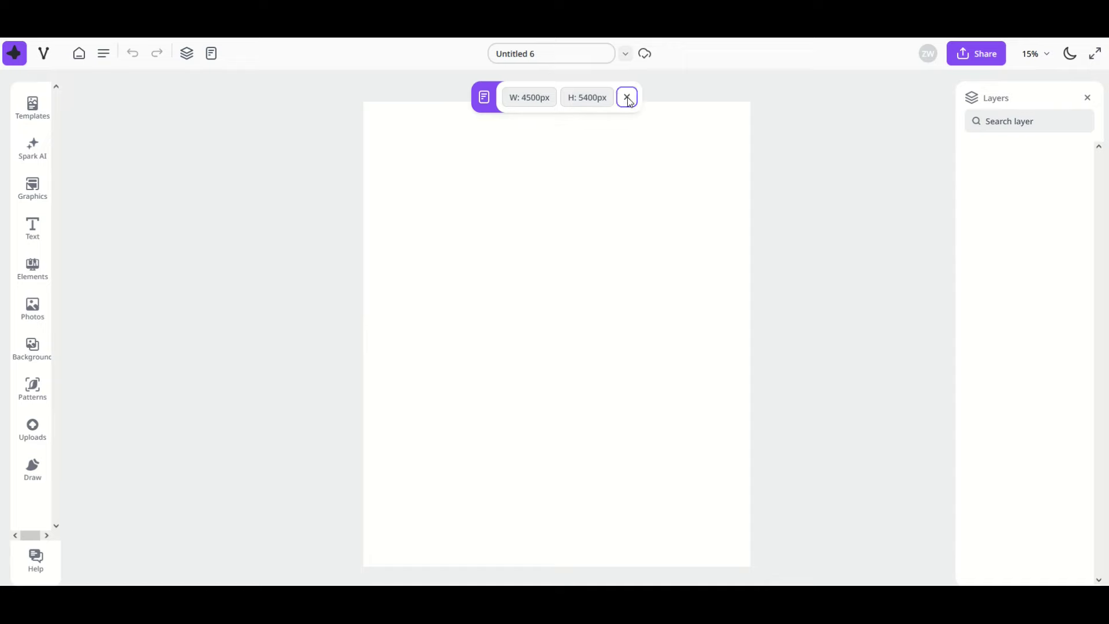
Step: Hide the page size bar of the new blank design and browse the graphics library in its expanded view
click(629, 98)
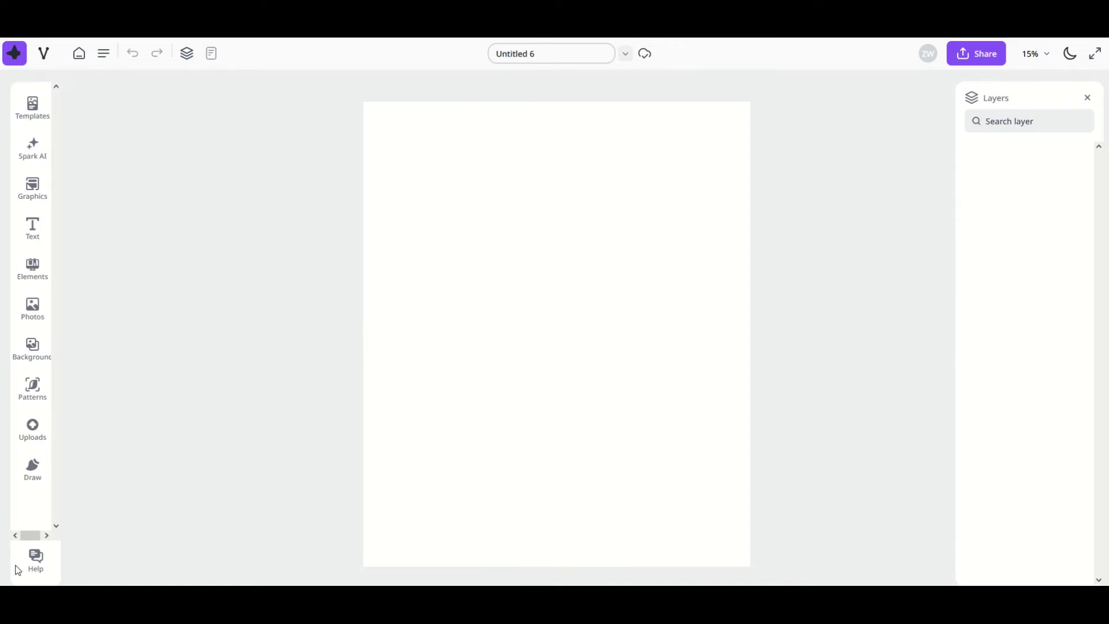
click(27, 184)
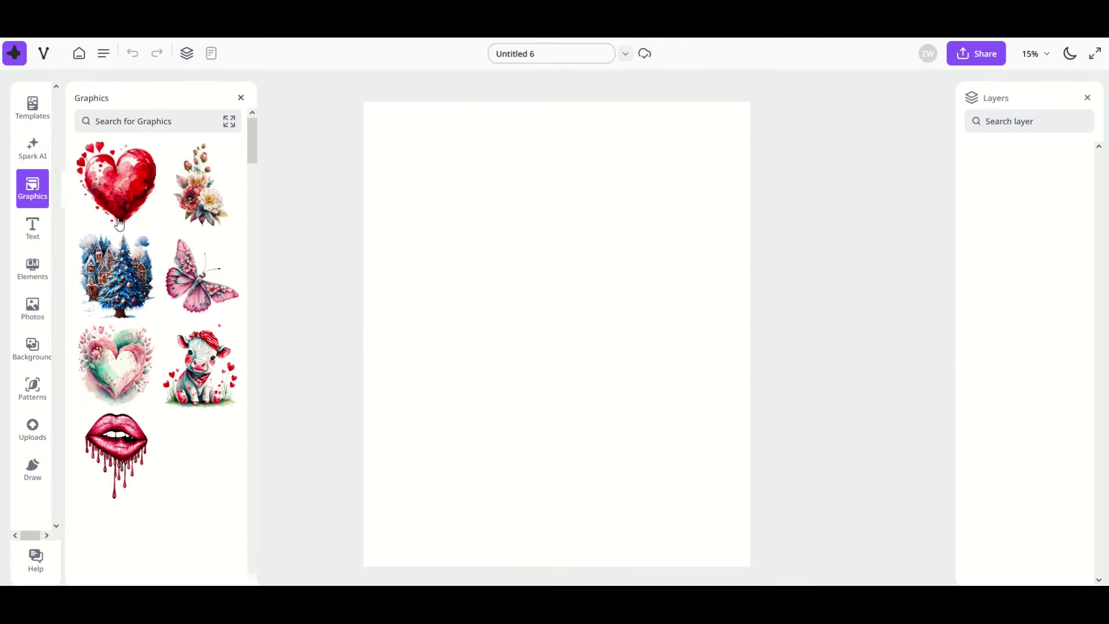
scroll(179, 402, down, 15)
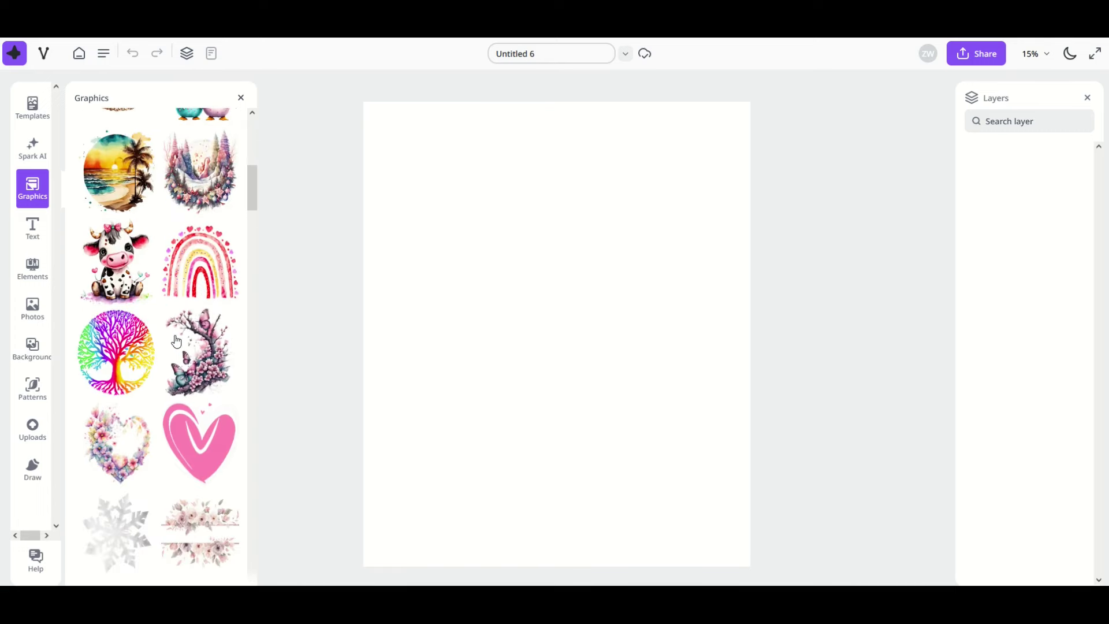
scroll(173, 344, up, 15)
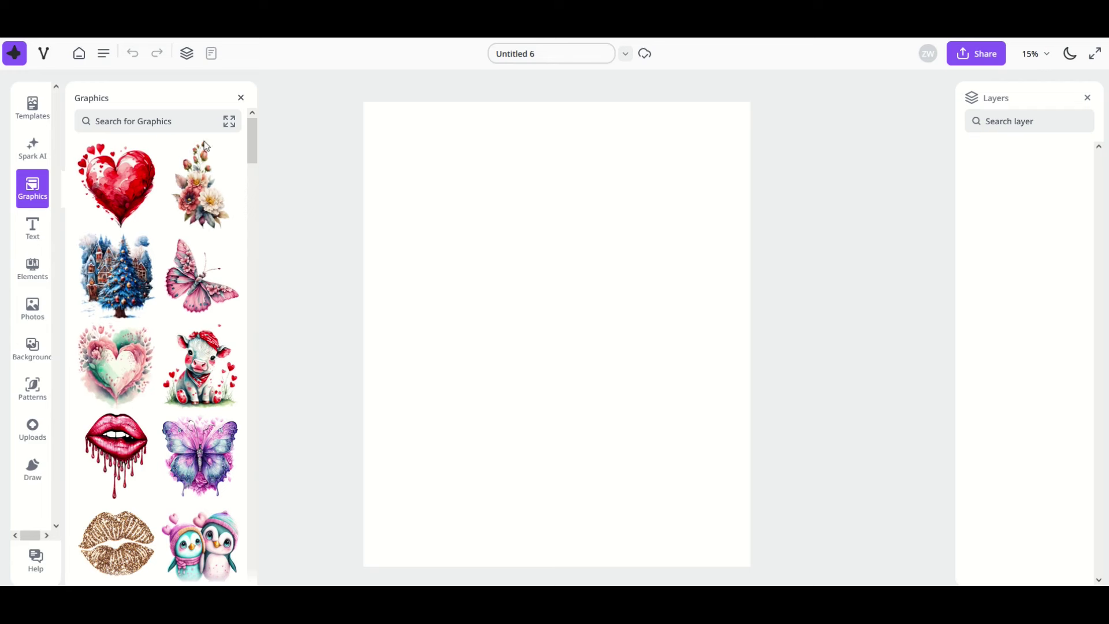
click(229, 125)
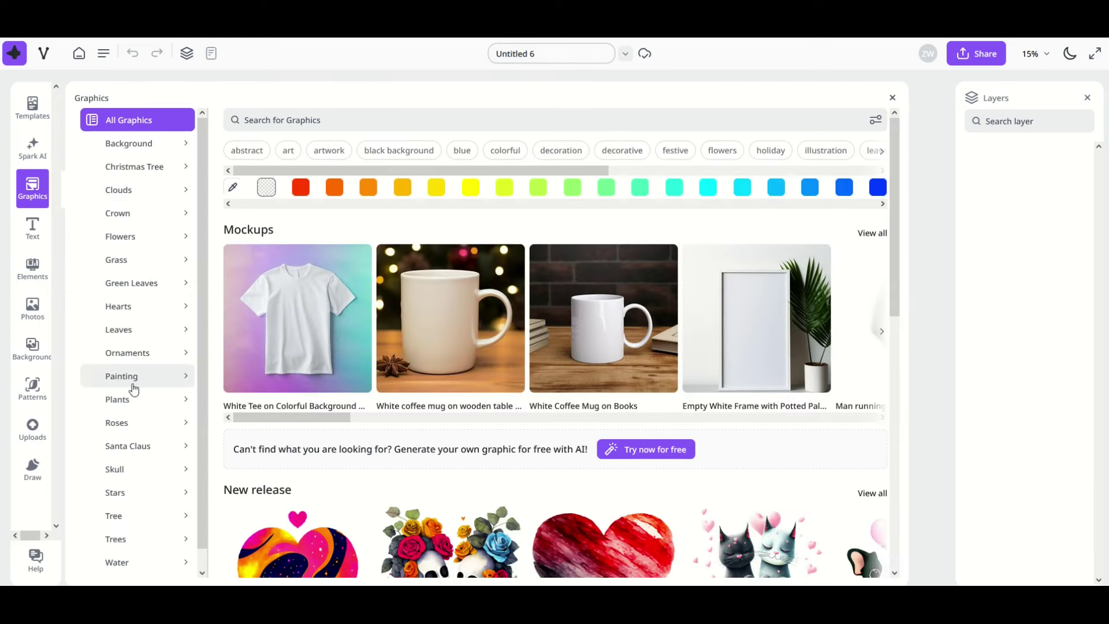
scroll(133, 385, down, 1)
scroll(133, 384, up, 1)
Step: Search the graphics for "heart" and add the Broken Heart Stones graphic from Popular this season to the page
click(285, 117)
text(hear)
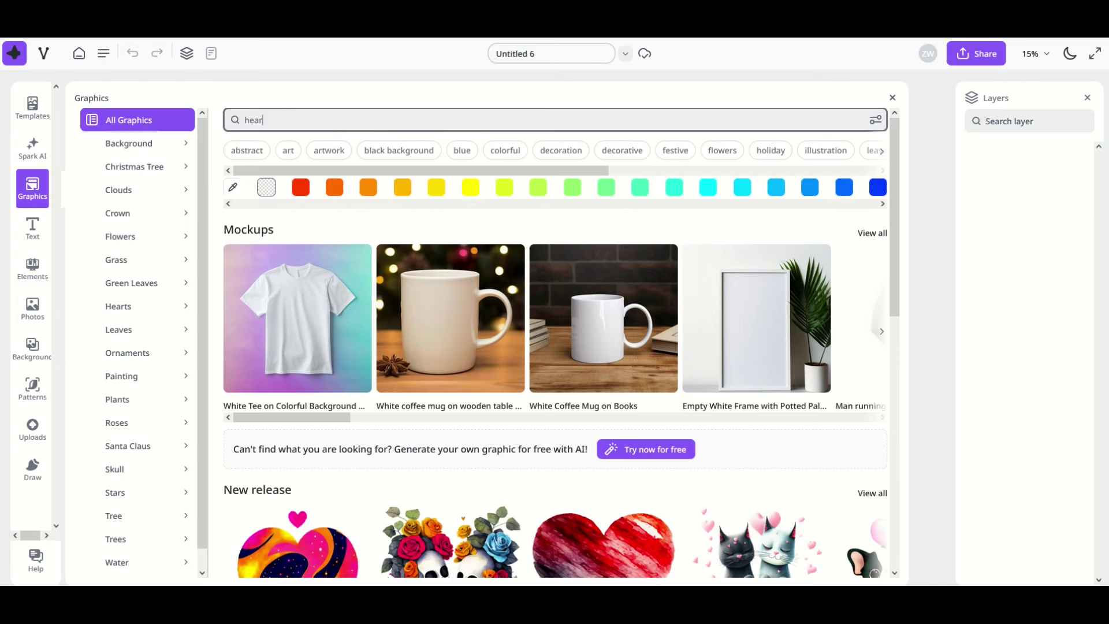
key(Return)
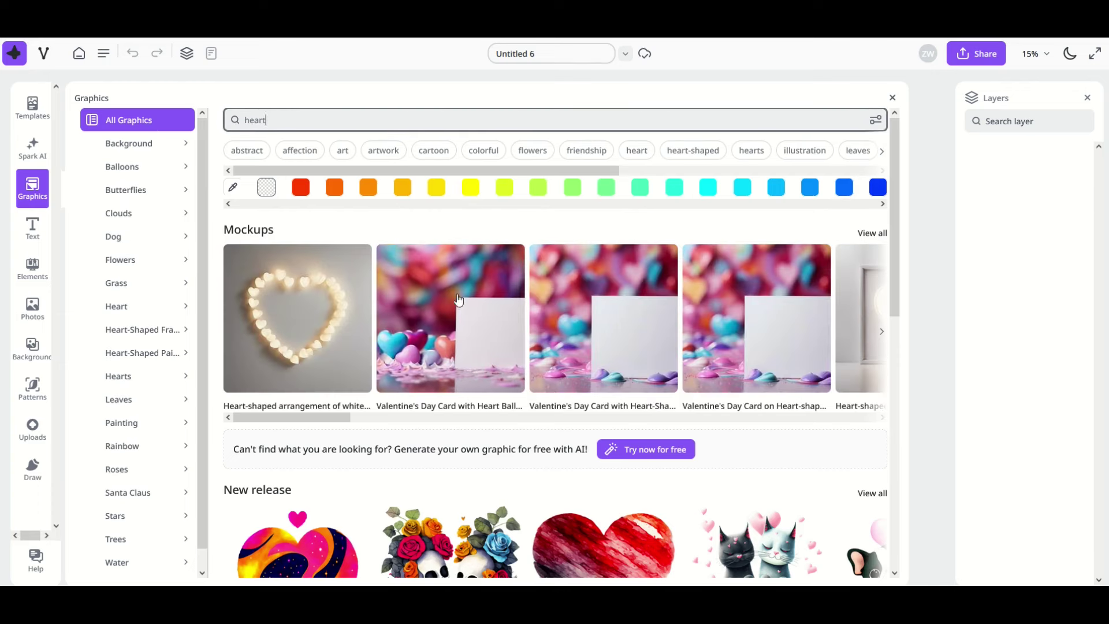
scroll(358, 300, down, 5)
scroll(736, 316, down, 5)
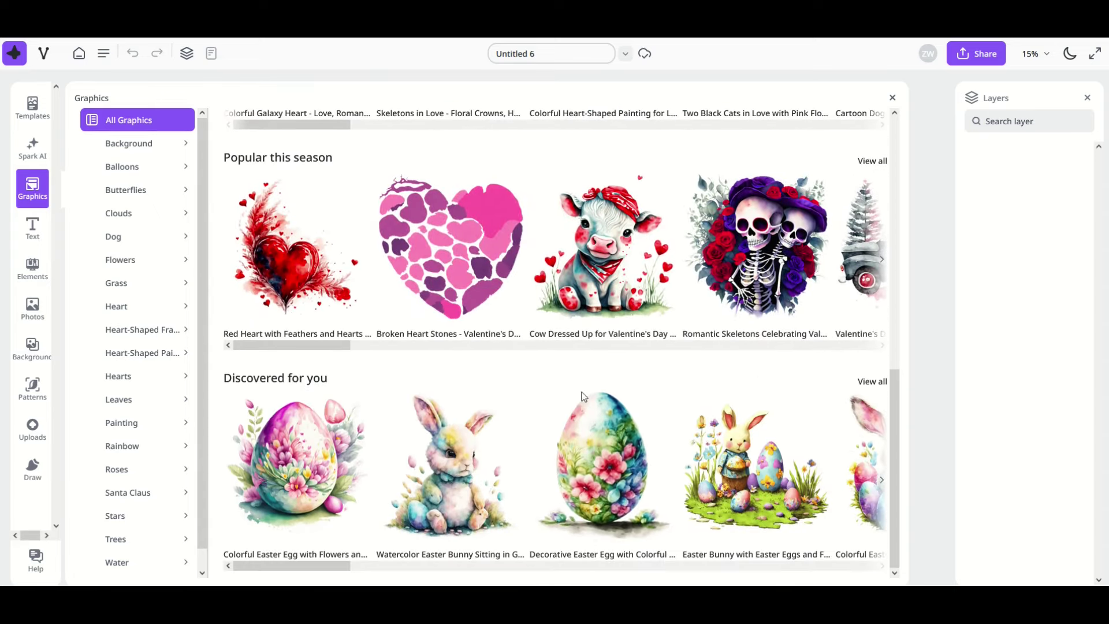
scroll(404, 398, up, 4)
click(495, 402)
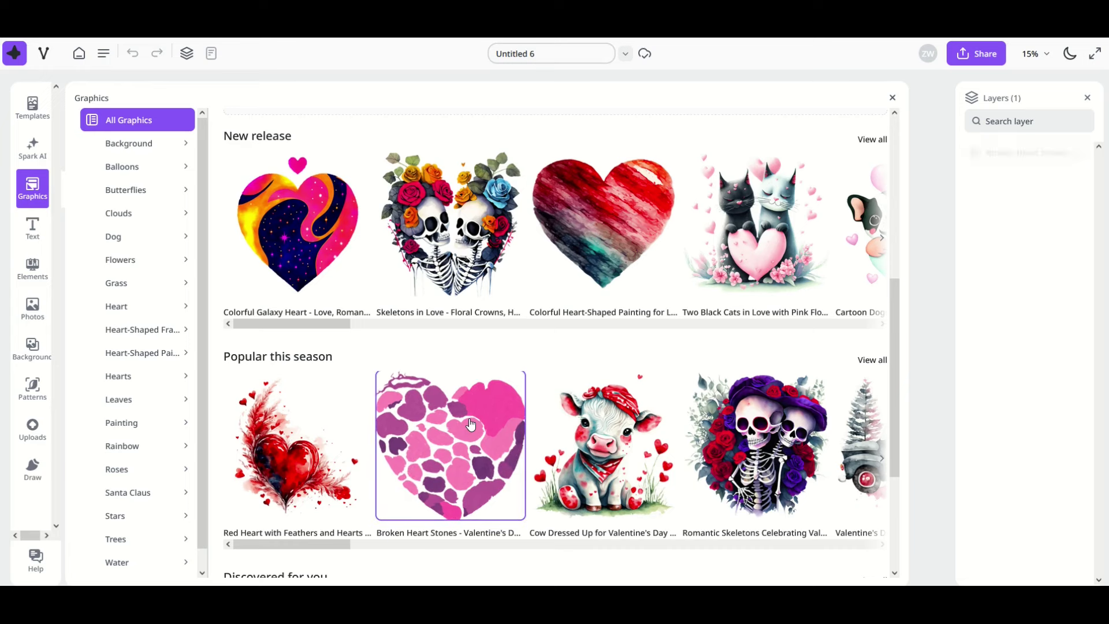
click(893, 98)
Step: Move the heart graphic toward the page's upper left, enlarge it and rotate it slightly clockwise
drag(544, 345, 482, 261)
drag(592, 347, 624, 387)
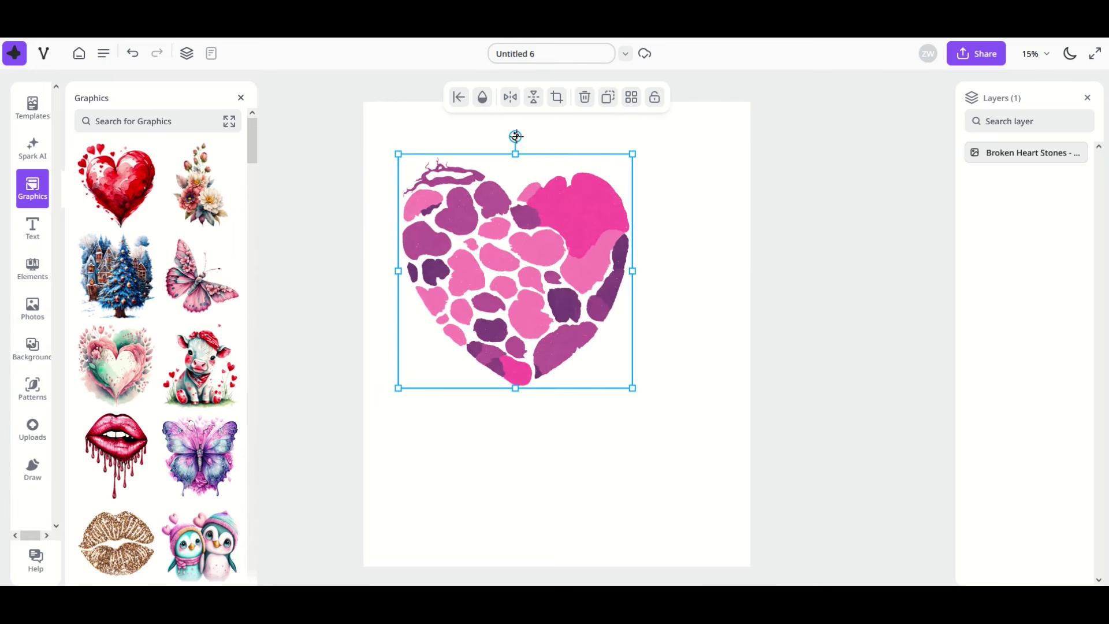
drag(516, 136, 565, 144)
Step: Flip the heart vertically and horizontally, shift it toward the middle of the page, and delete it
click(532, 98)
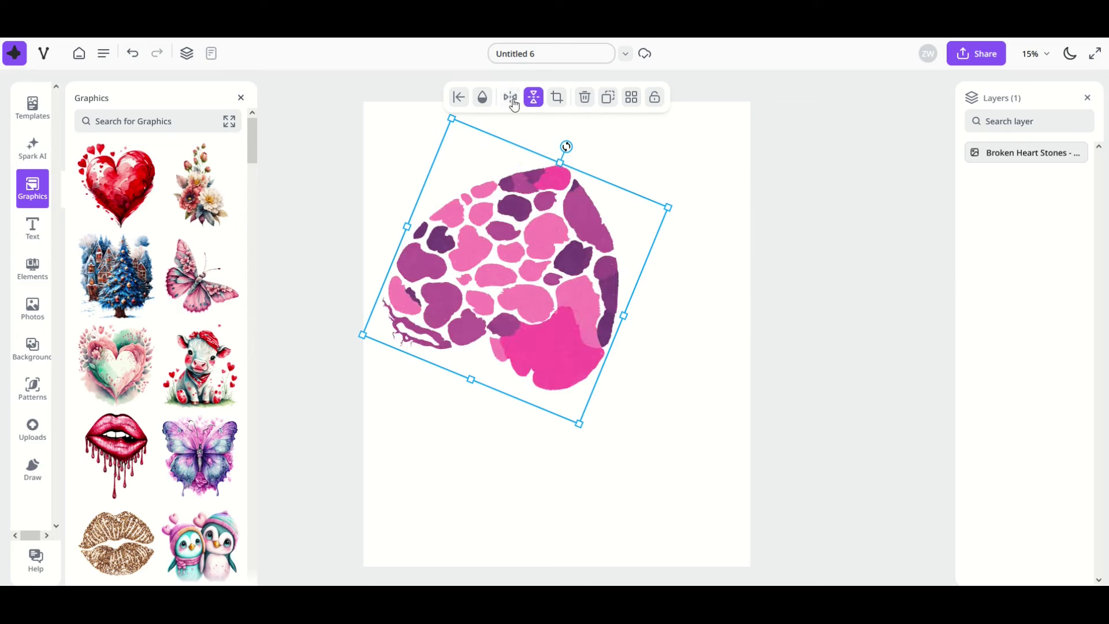
click(514, 105)
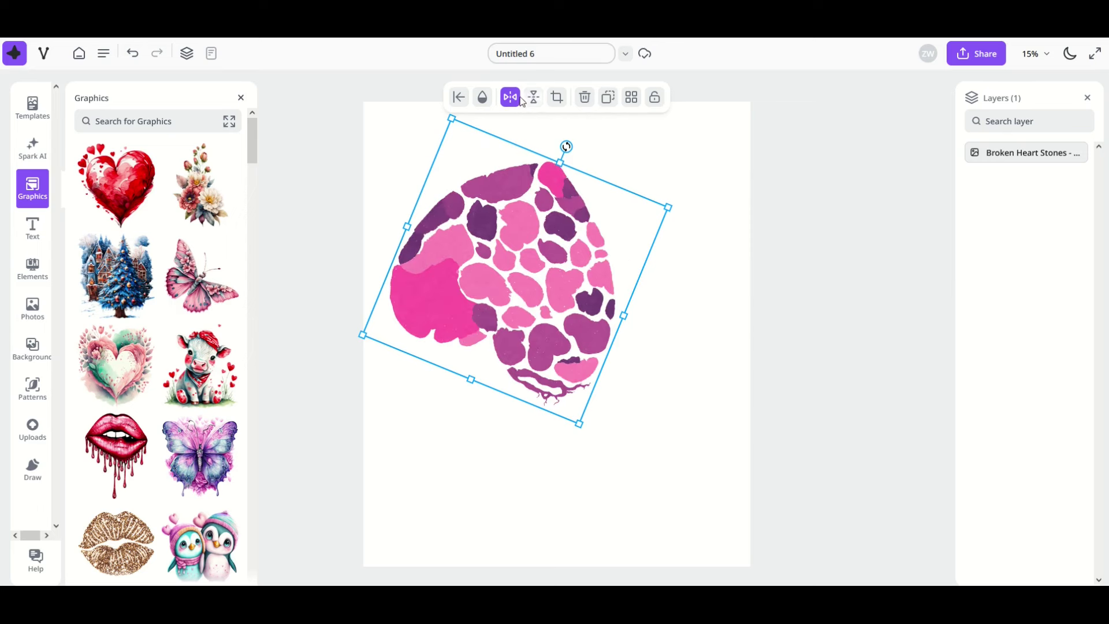
drag(508, 225, 552, 279)
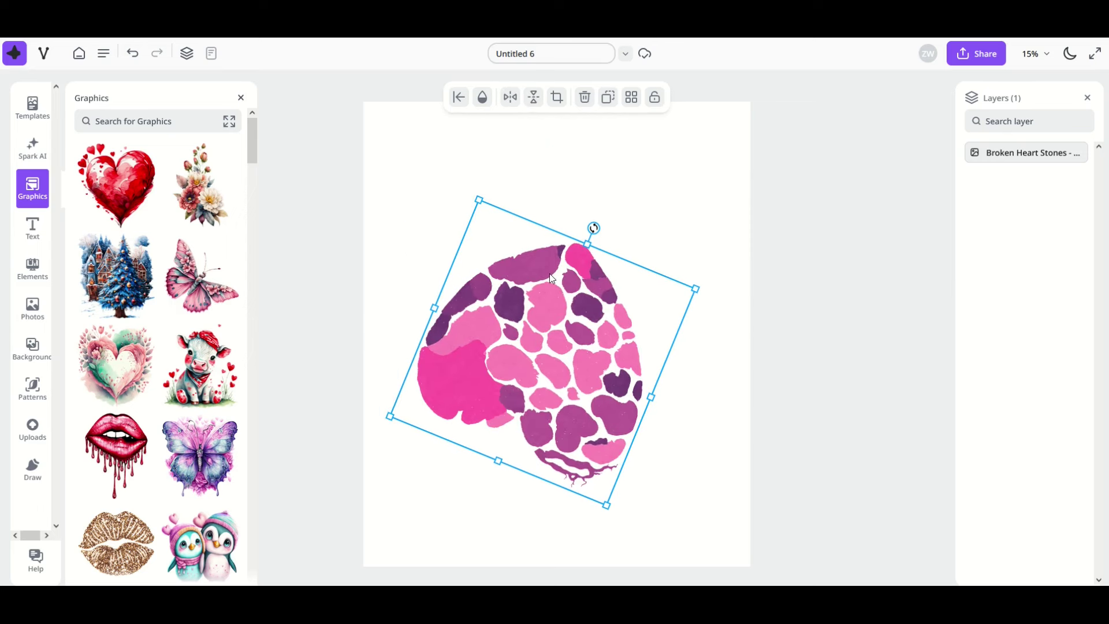
click(584, 97)
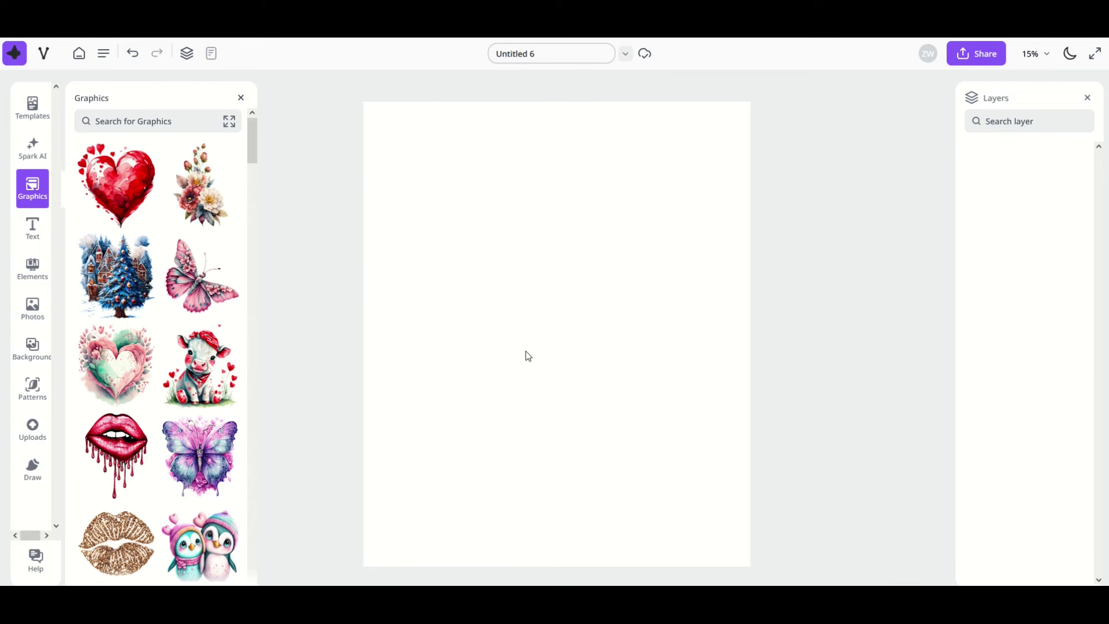
Step: Look through the expanded graphics library again, including the Popular this season and Discovered for you collections
click(125, 119)
click(229, 121)
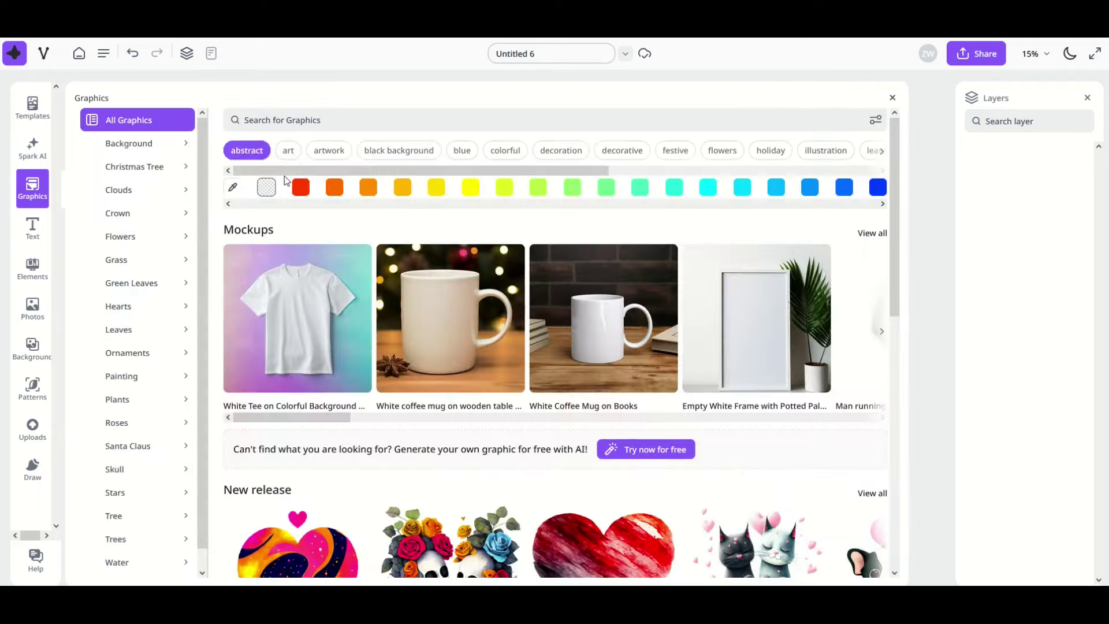
scroll(663, 309, down, 9)
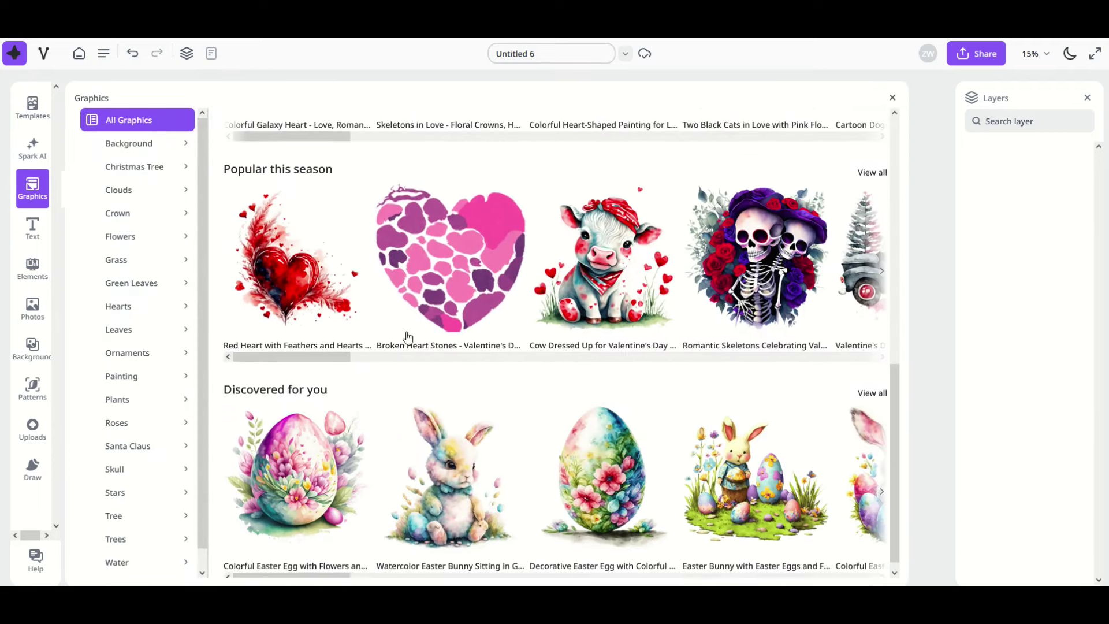
scroll(384, 363, up, 2)
scroll(385, 363, up, 2)
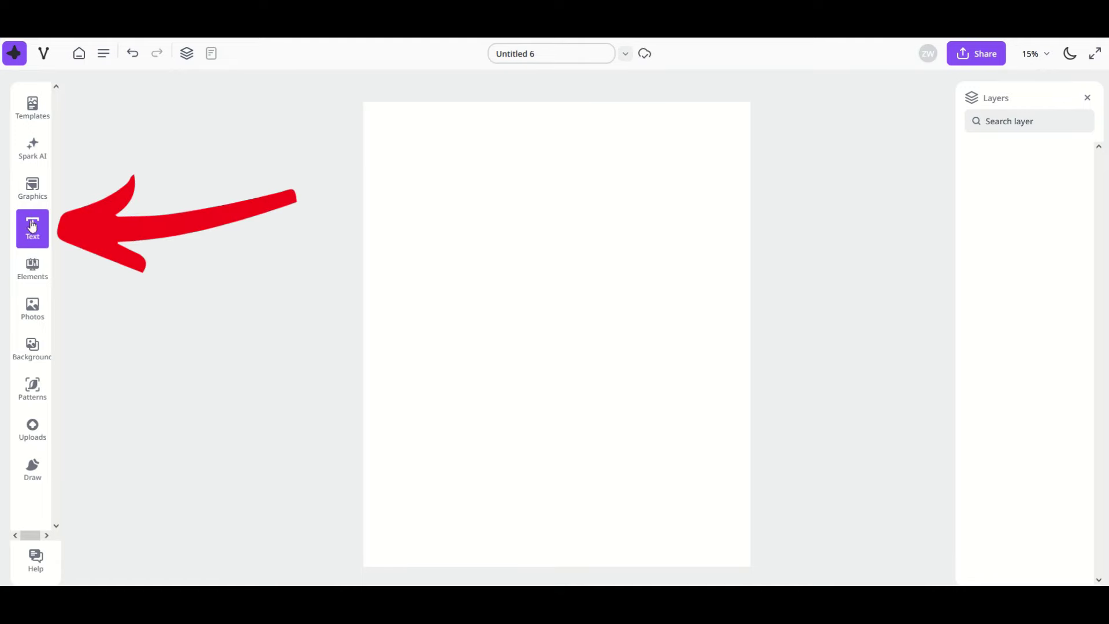
Step: Look at the text templates and text settings, and add a Heading text to the blank page
click(33, 230)
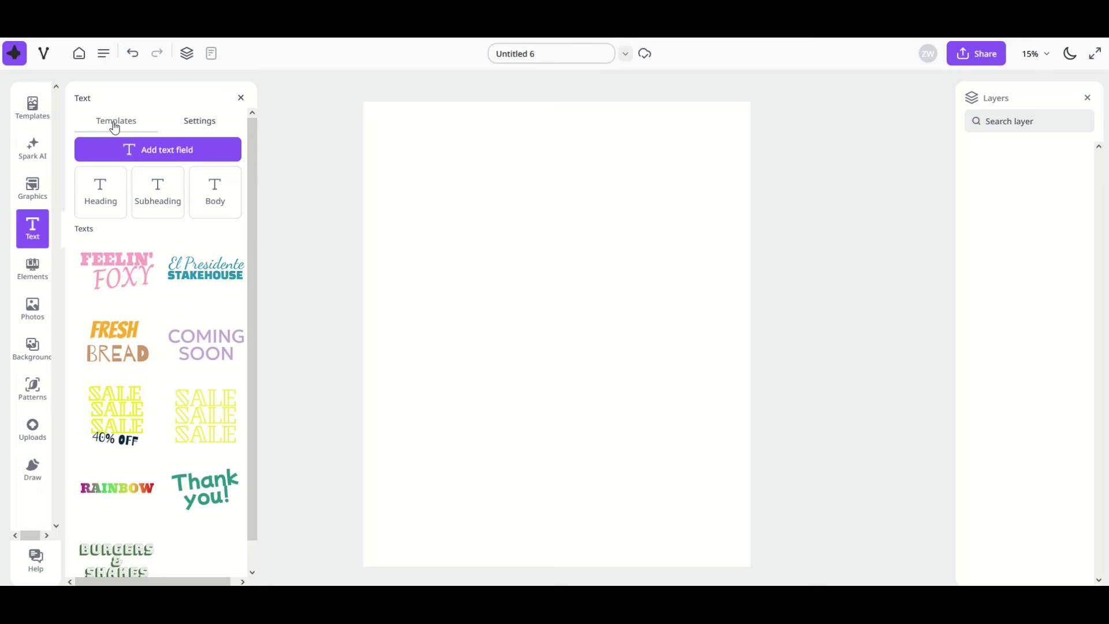
click(191, 128)
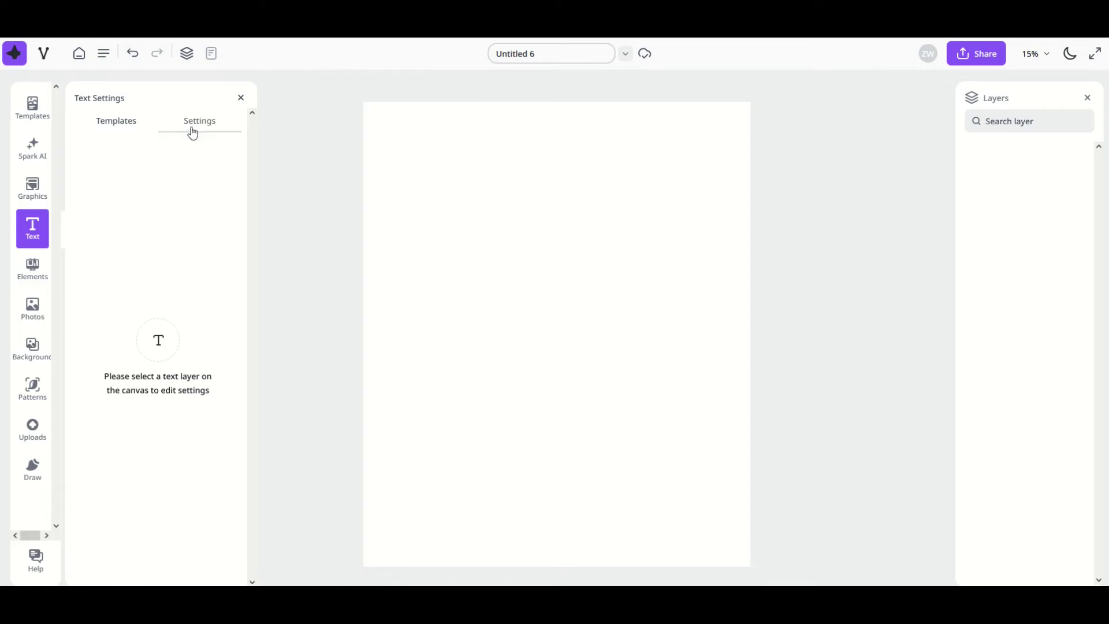
click(115, 122)
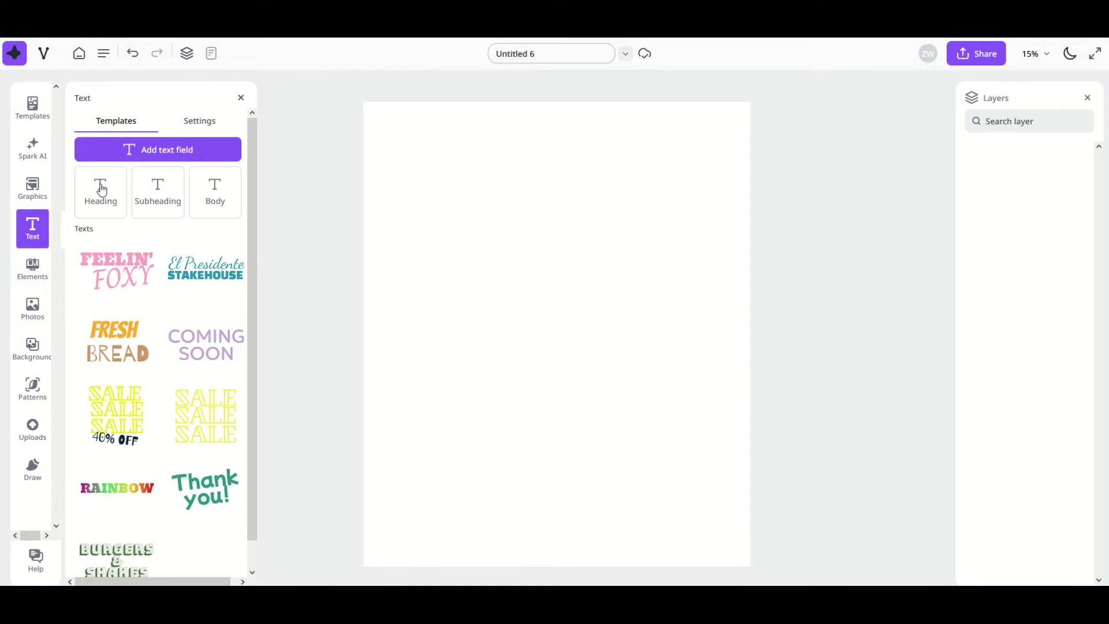
click(101, 193)
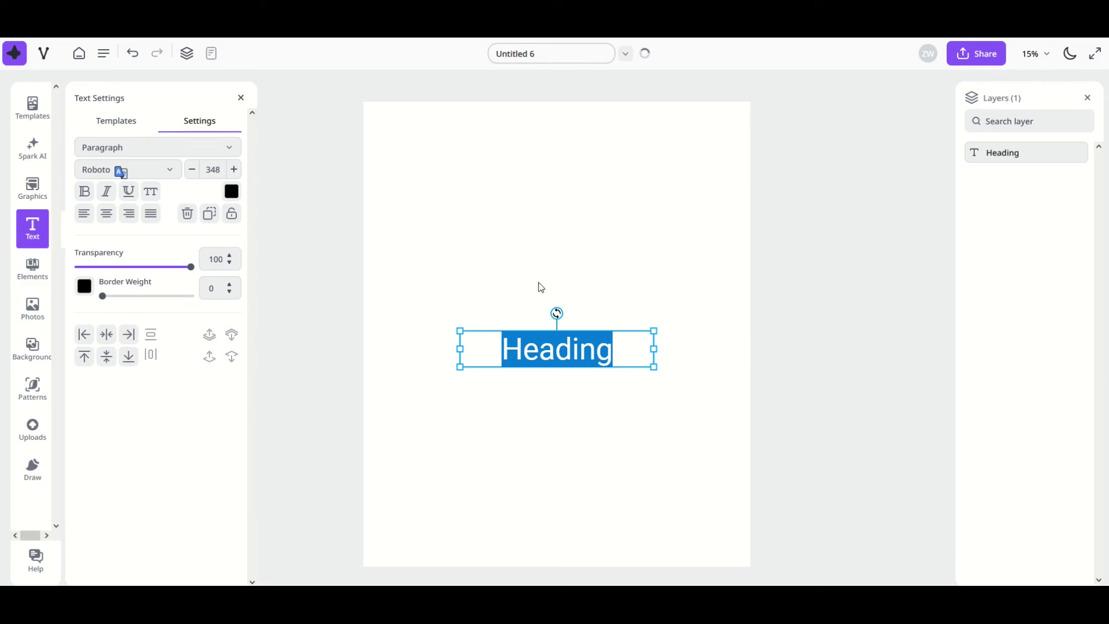
click(472, 308)
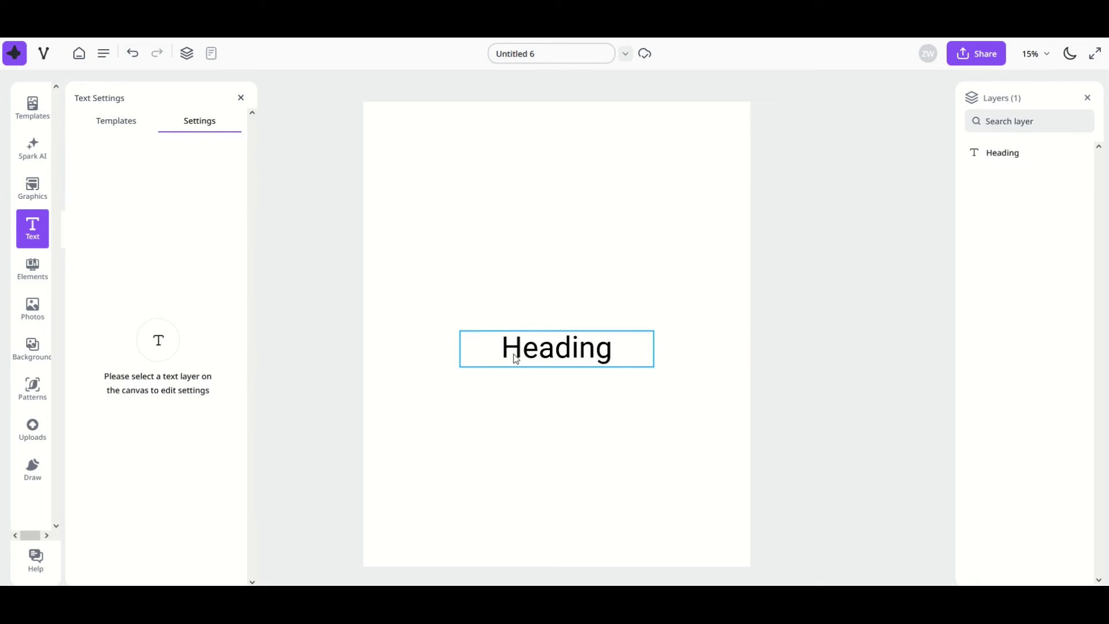
Step: Set the heading text's font size to 250
click(516, 359)
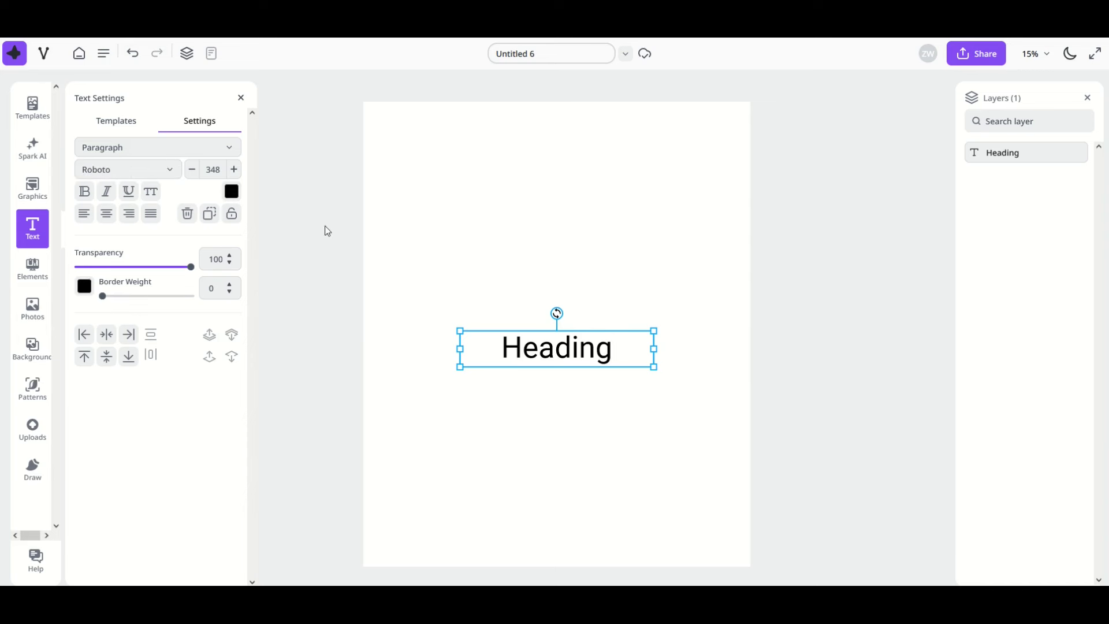
click(191, 169)
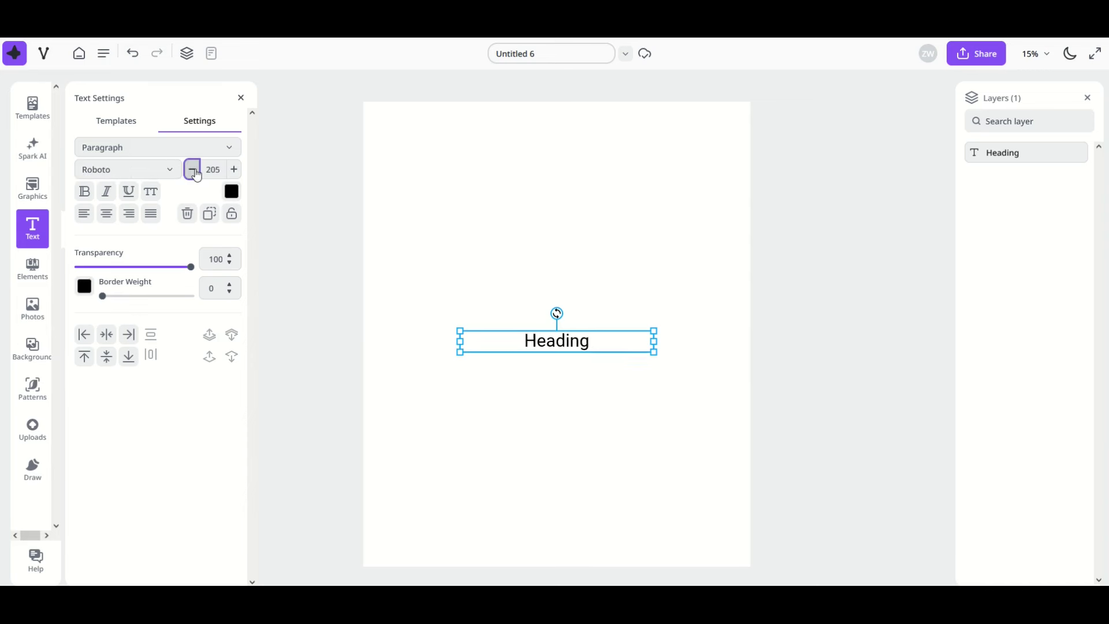
click(234, 169)
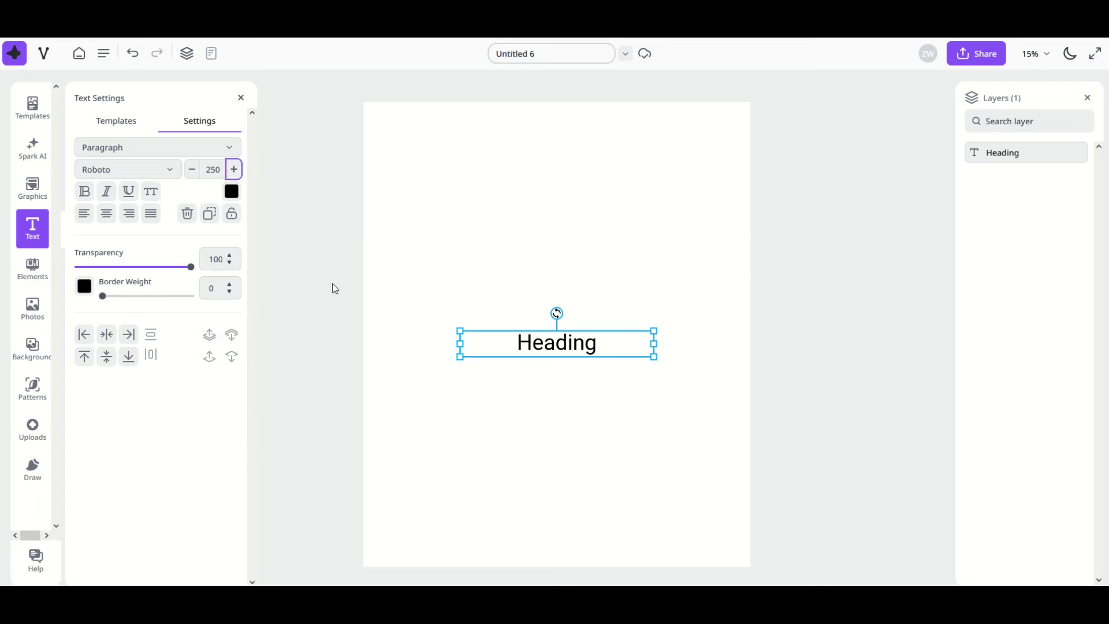
Step: Enlarge the heading to font size 703, move it toward the page's upper part, and set transparency to 48 and border weight to 37
drag(459, 354, 419, 415)
drag(442, 372, 592, 231)
drag(190, 267, 136, 298)
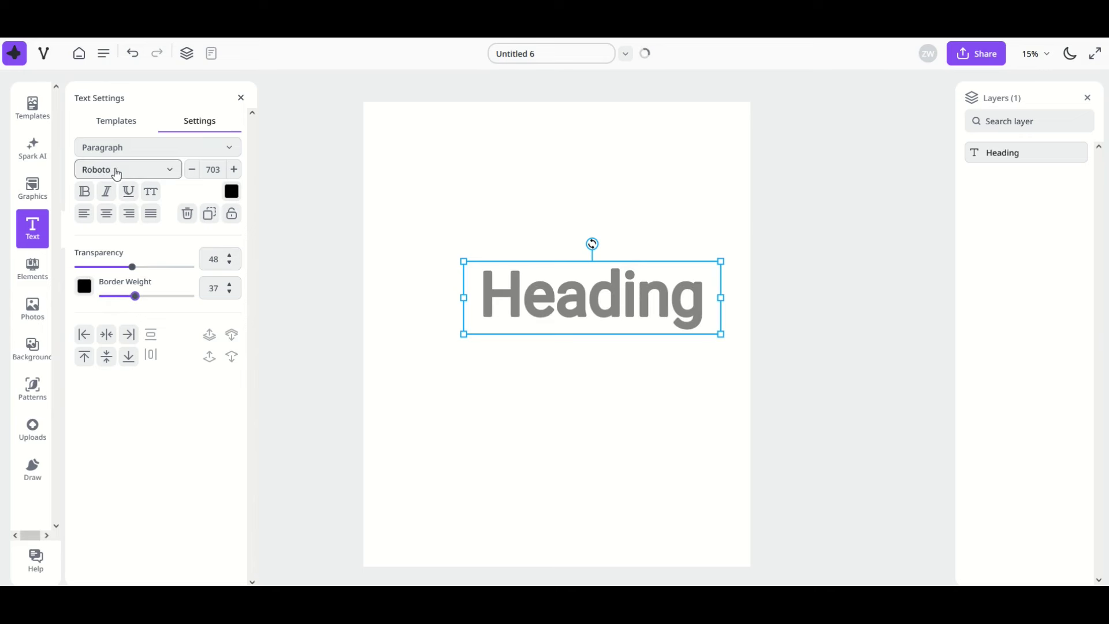
Step: Change the heading's font to Comfortaa and widen its text box to fit the word on one line
click(113, 170)
scroll(97, 341, down, 10)
scroll(97, 341, down, 5)
click(94, 339)
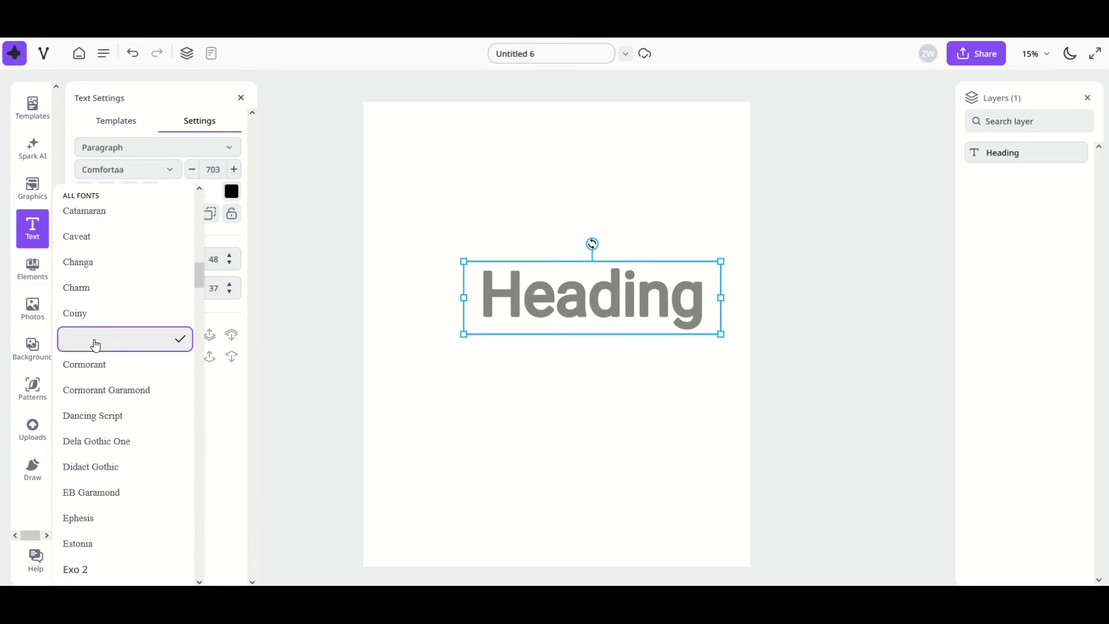
click(475, 355)
click(481, 320)
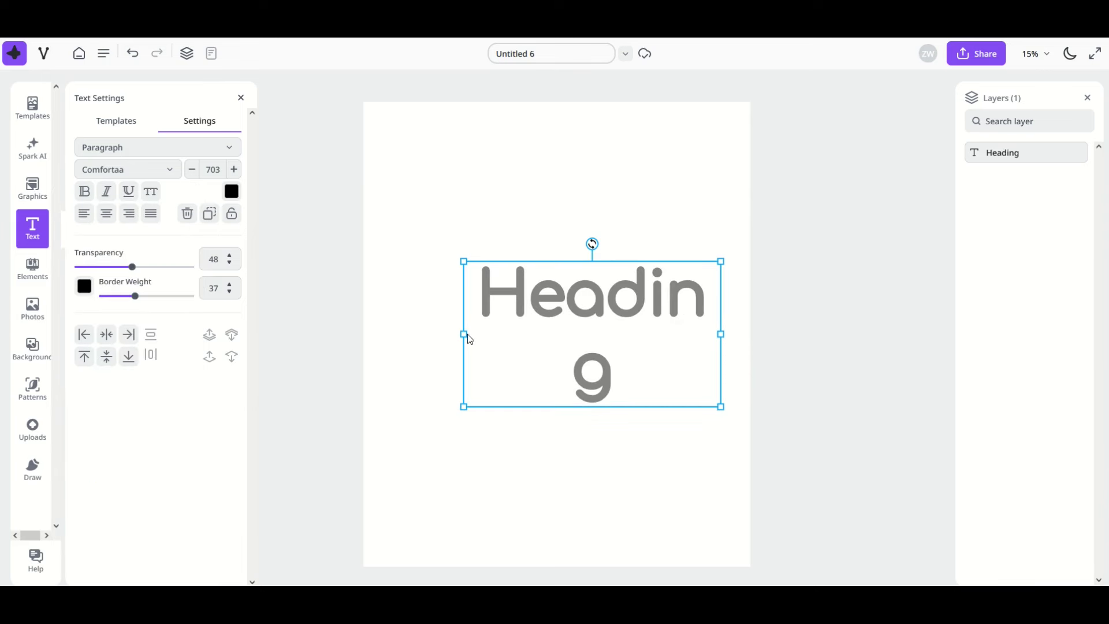
drag(465, 334, 398, 334)
click(470, 316)
Step: Change the heading's text colour to red
click(231, 191)
click(288, 255)
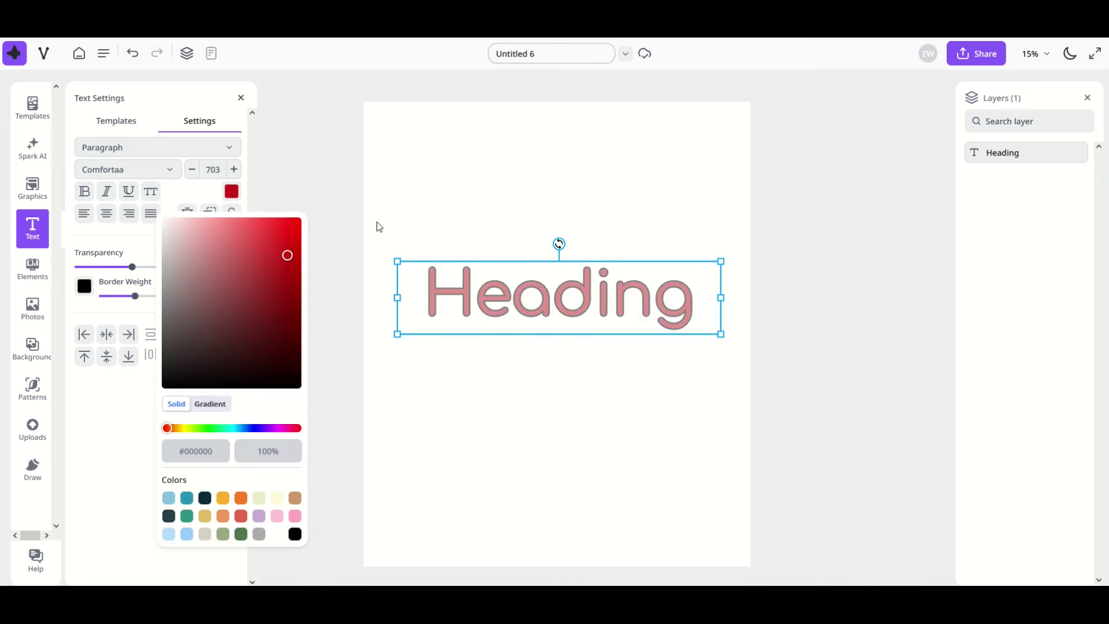
click(310, 215)
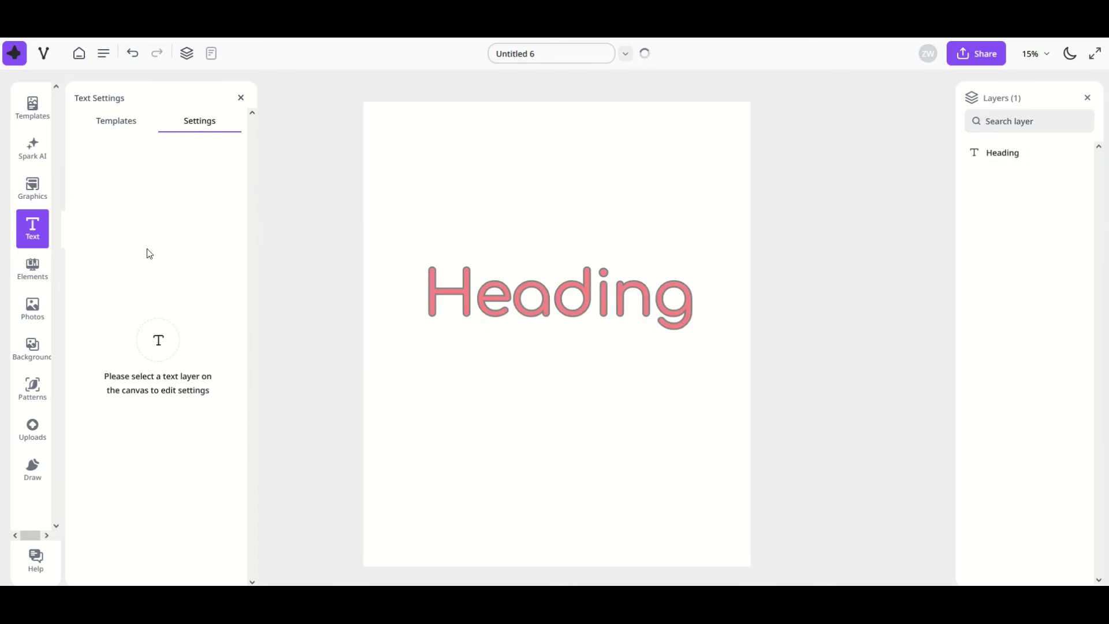
Step: Set the heading's transparency to 100 and try its border weight at 0 and at a much heavier setting
click(193, 267)
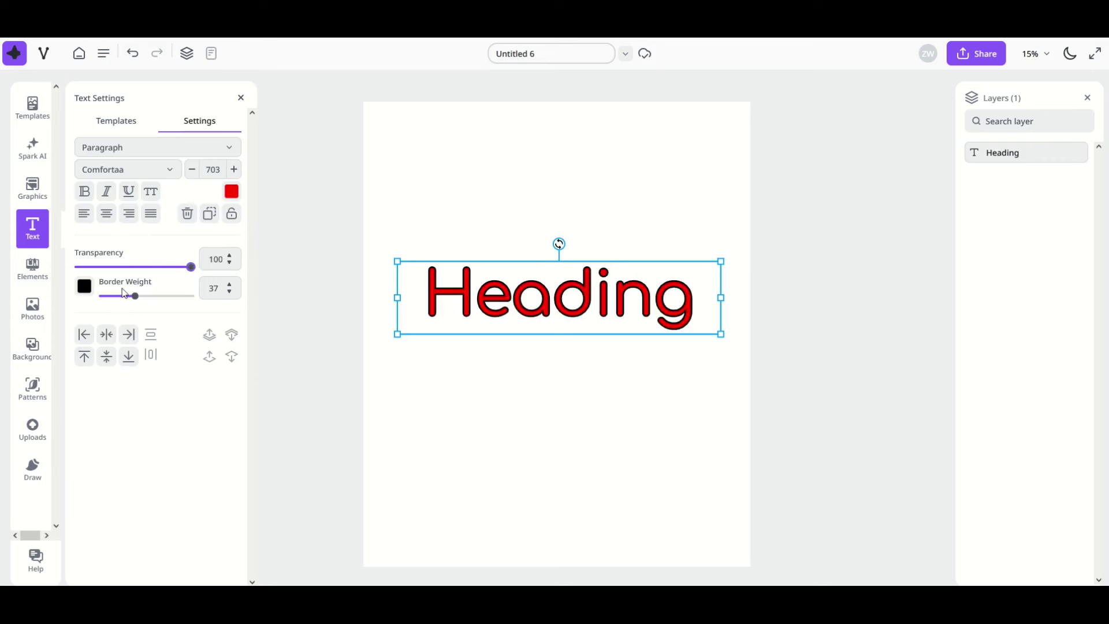
drag(135, 296, 74, 302)
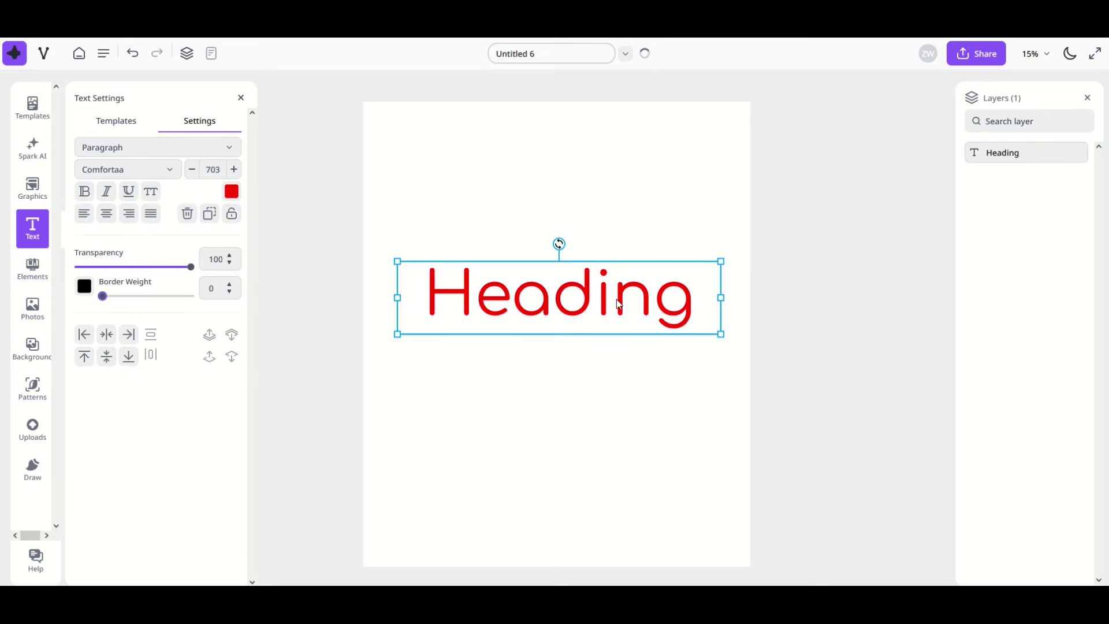
drag(102, 296, 174, 308)
click(452, 398)
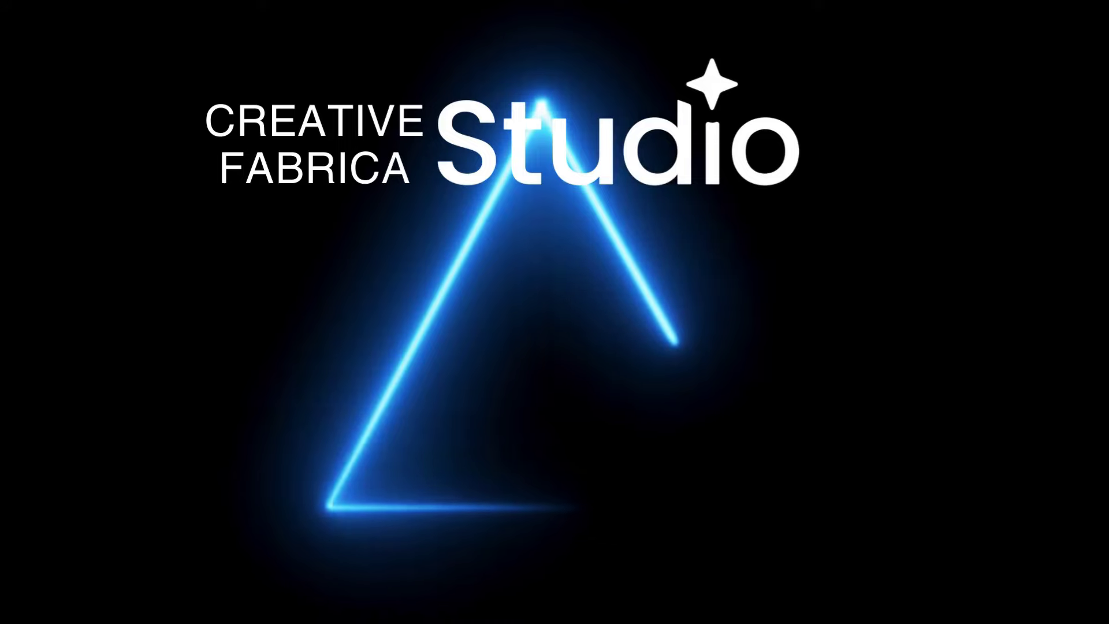
Step: Look through the Elements library, from Lines and Abstract Shapes down to Basic Shapes and Complex Shapes
click(33, 269)
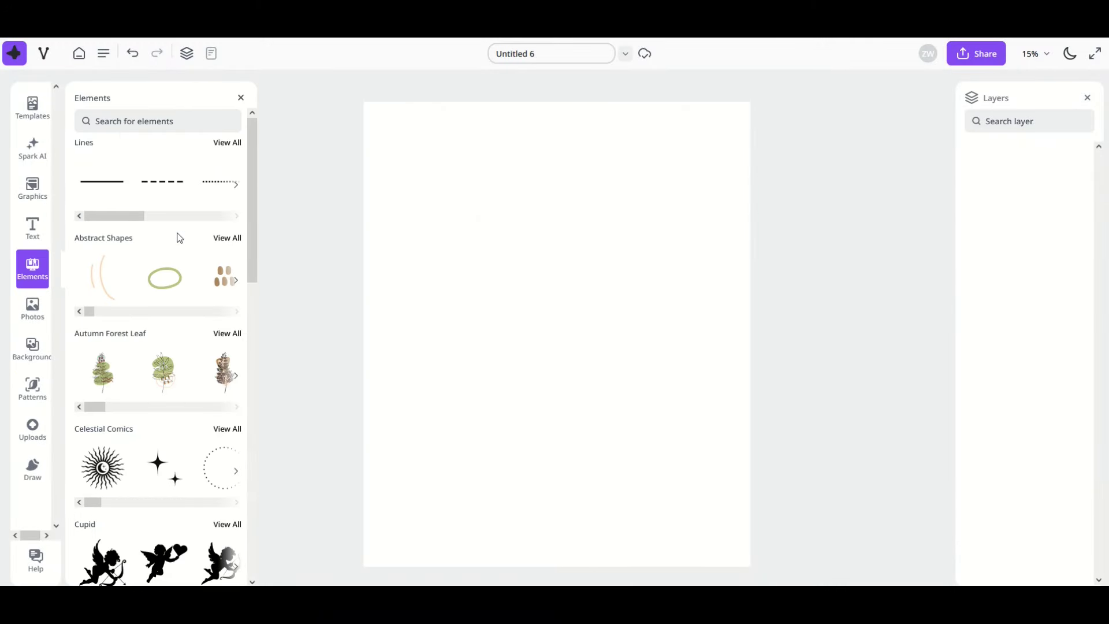
scroll(198, 227, down, 10)
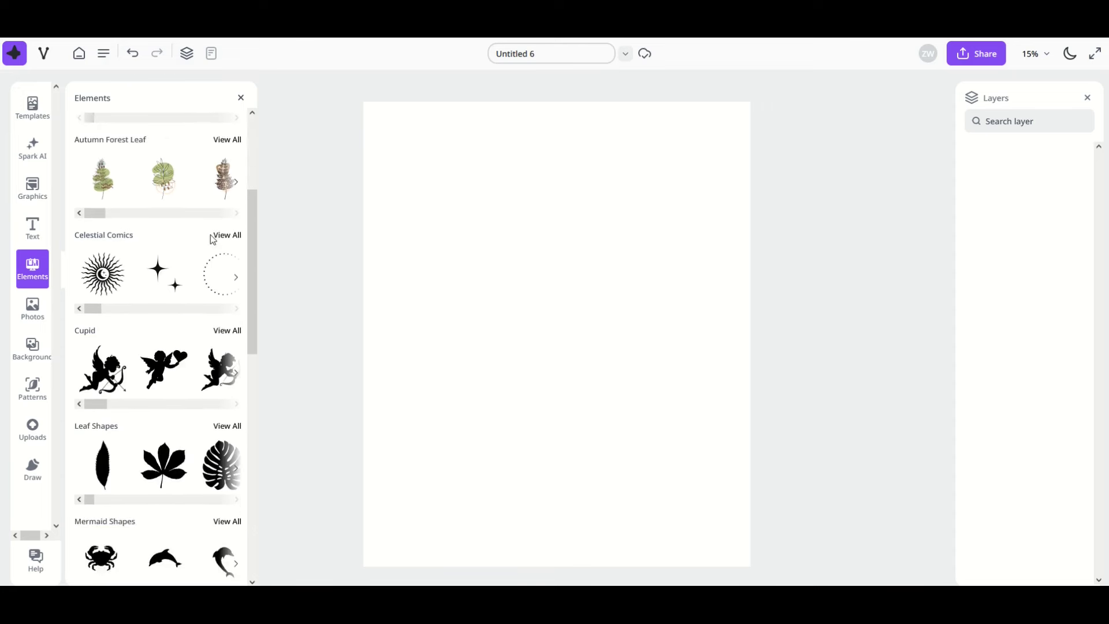
scroll(199, 249, up, 10)
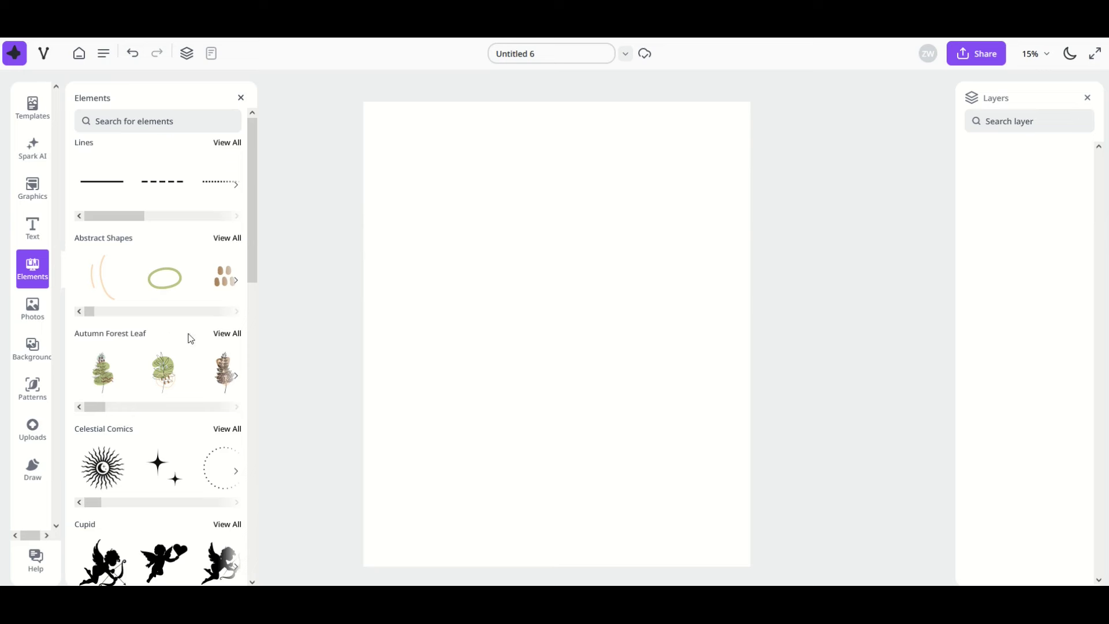
drag(254, 281, 274, 545)
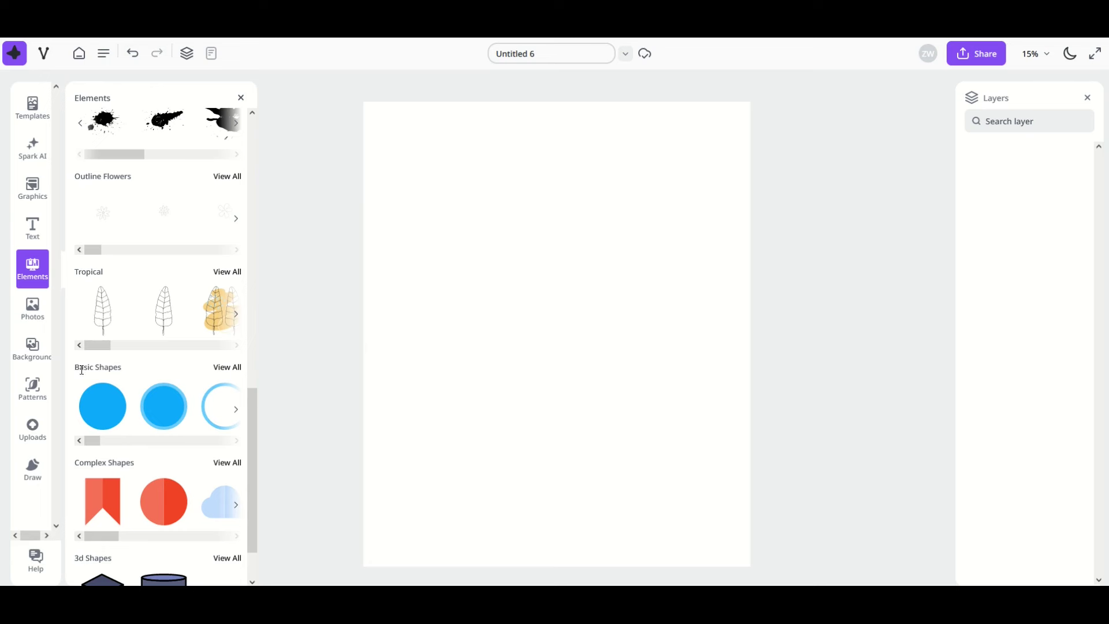
Step: Add the filled circle with border from the Basic Shapes set and enlarge it in the middle of the page
click(225, 373)
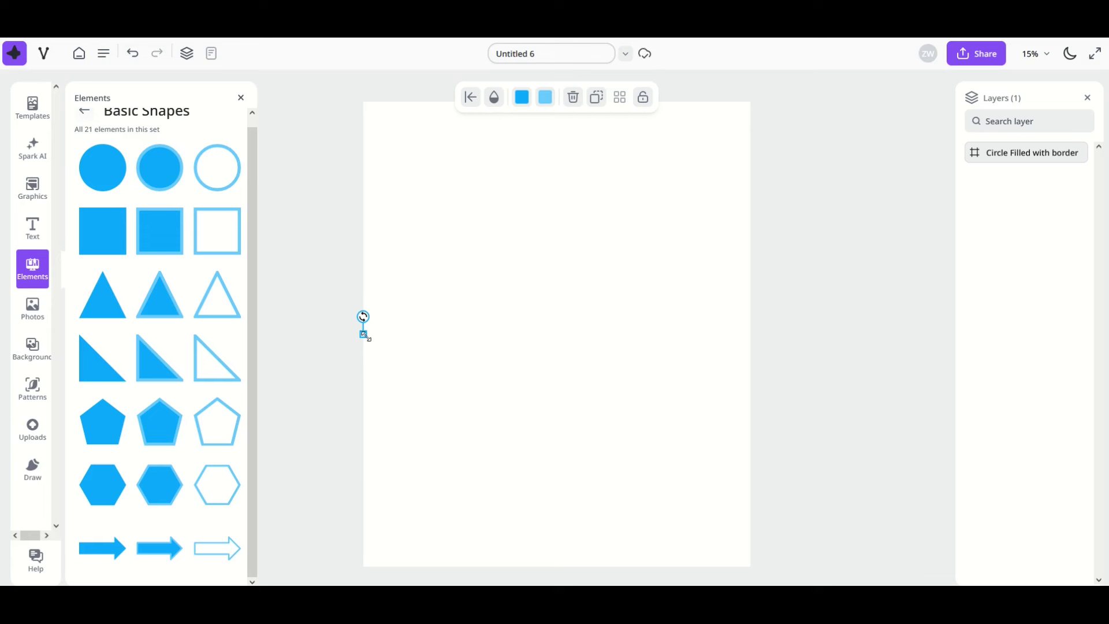
drag(414, 386, 626, 524)
drag(515, 458, 573, 359)
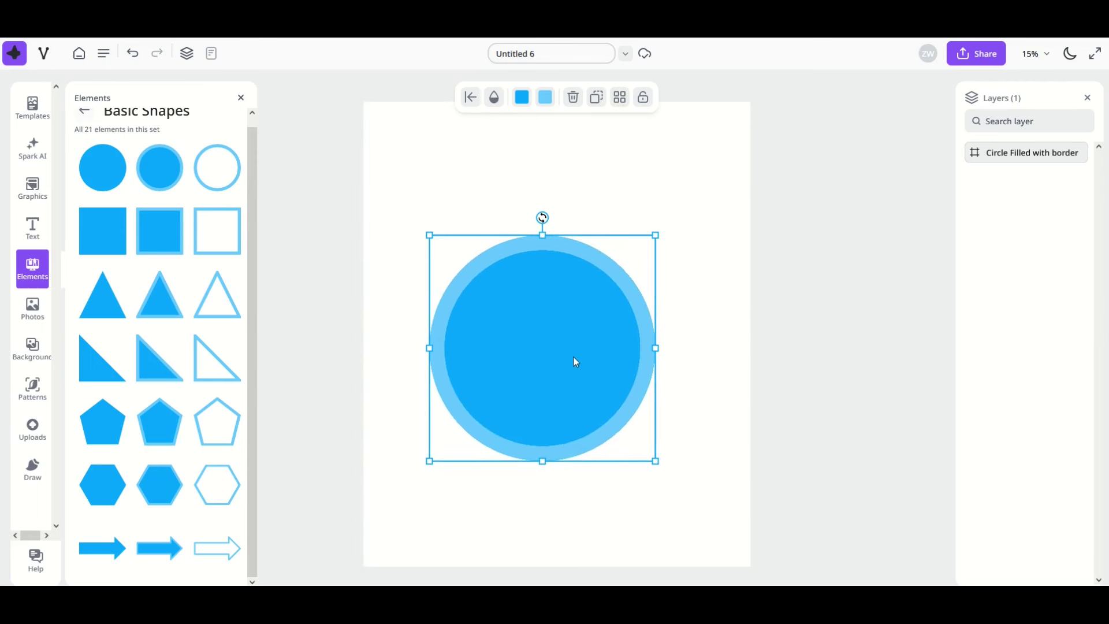
Step: Change the circle's border colour to bright purple
click(545, 104)
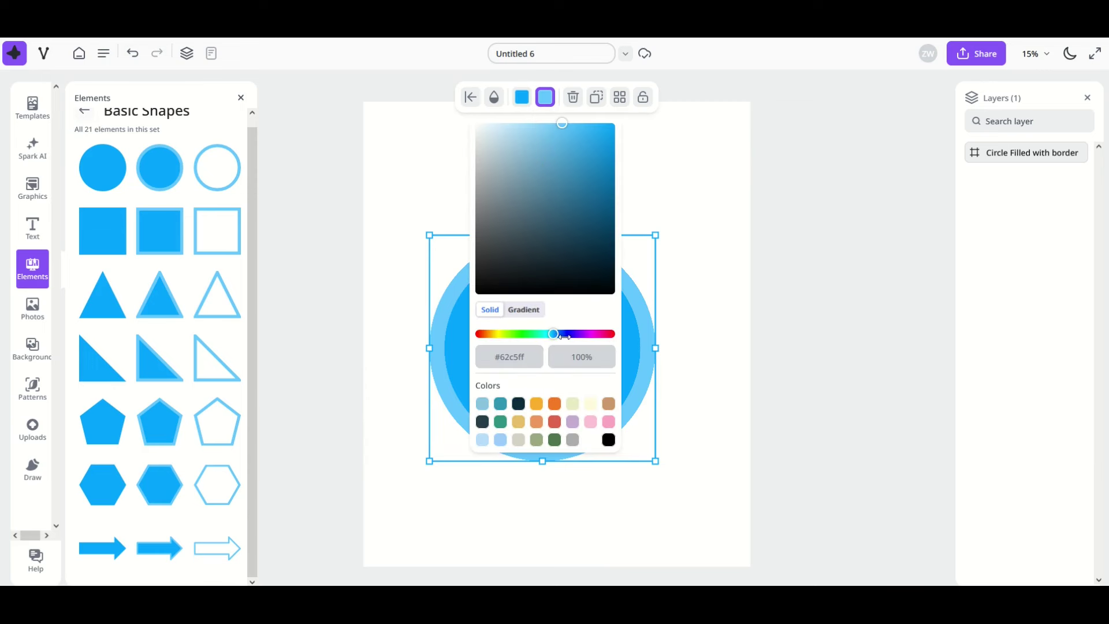
drag(564, 336, 582, 335)
click(589, 239)
click(590, 167)
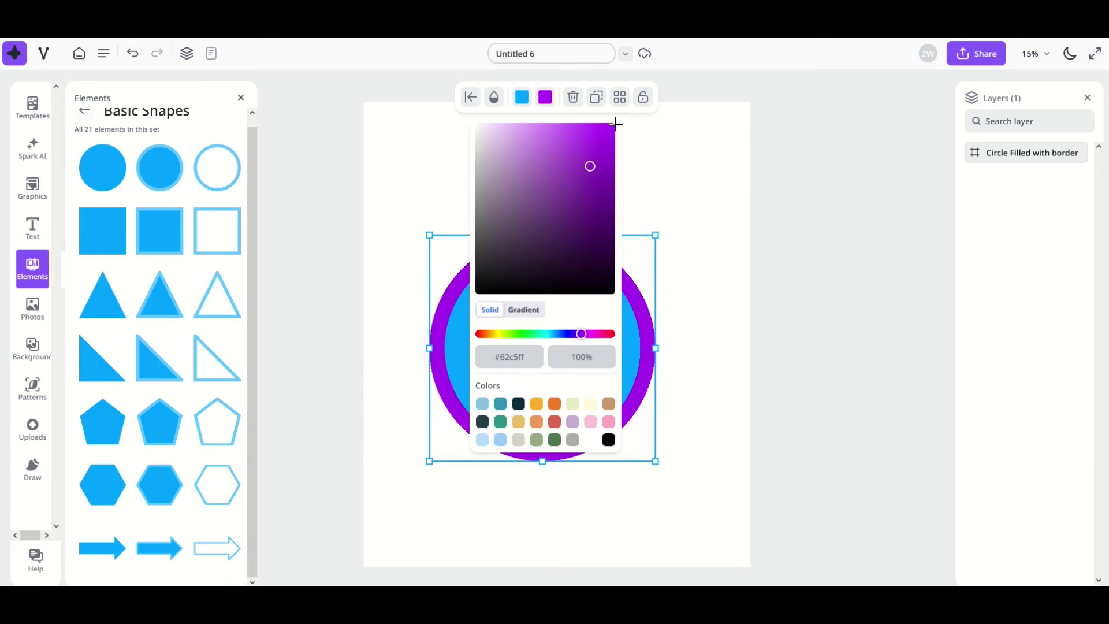
click(668, 138)
click(537, 318)
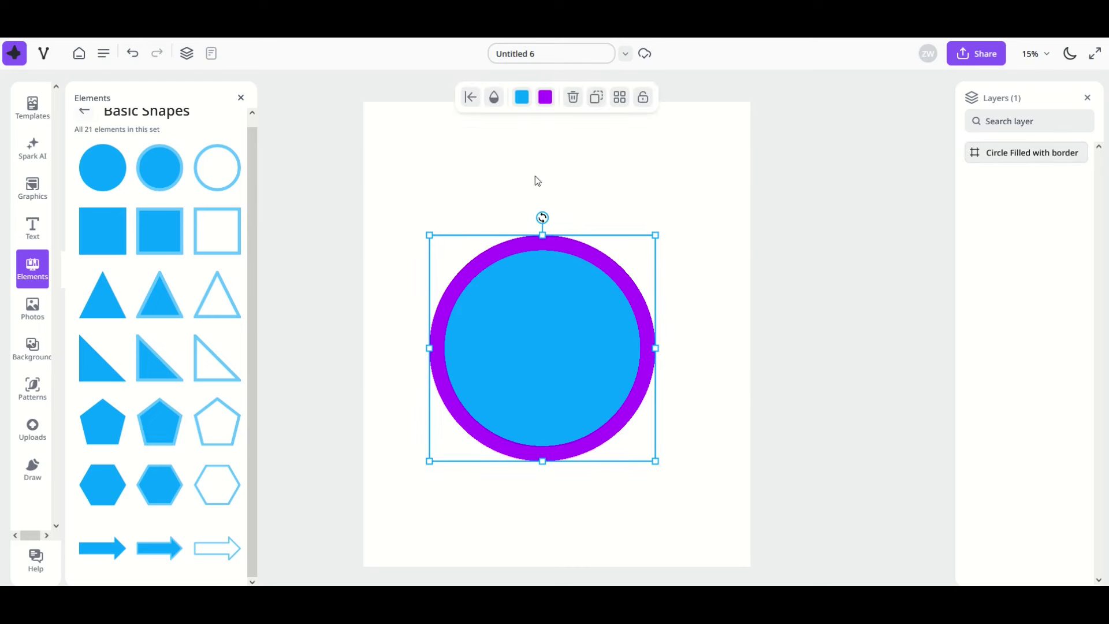
Step: Change the circle's fill colour to yellow
click(520, 99)
click(484, 333)
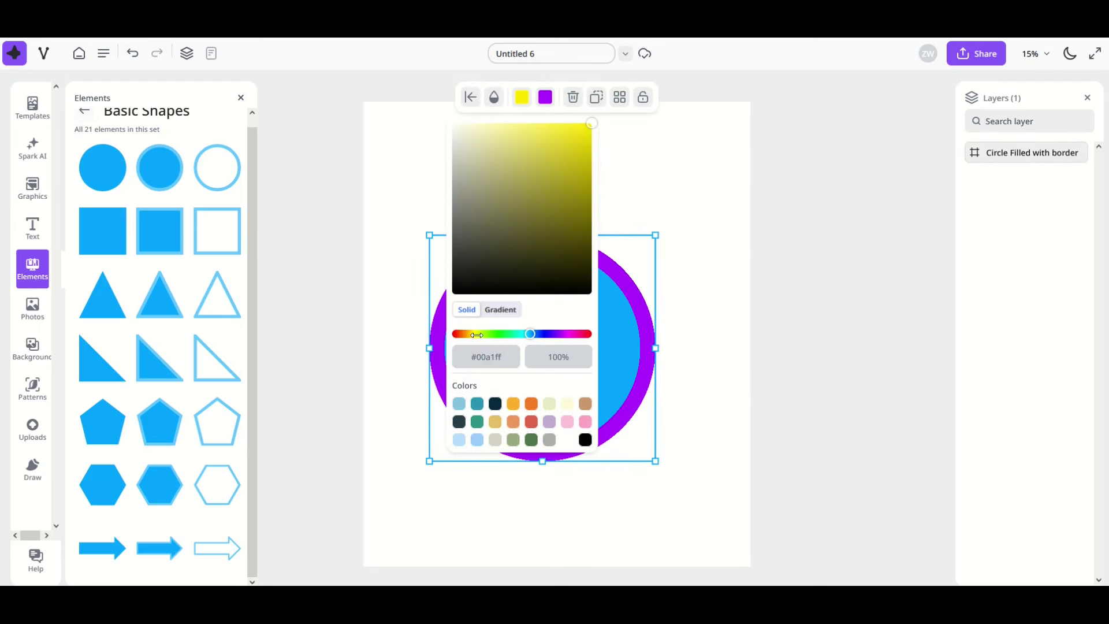
drag(515, 229, 604, 121)
click(668, 199)
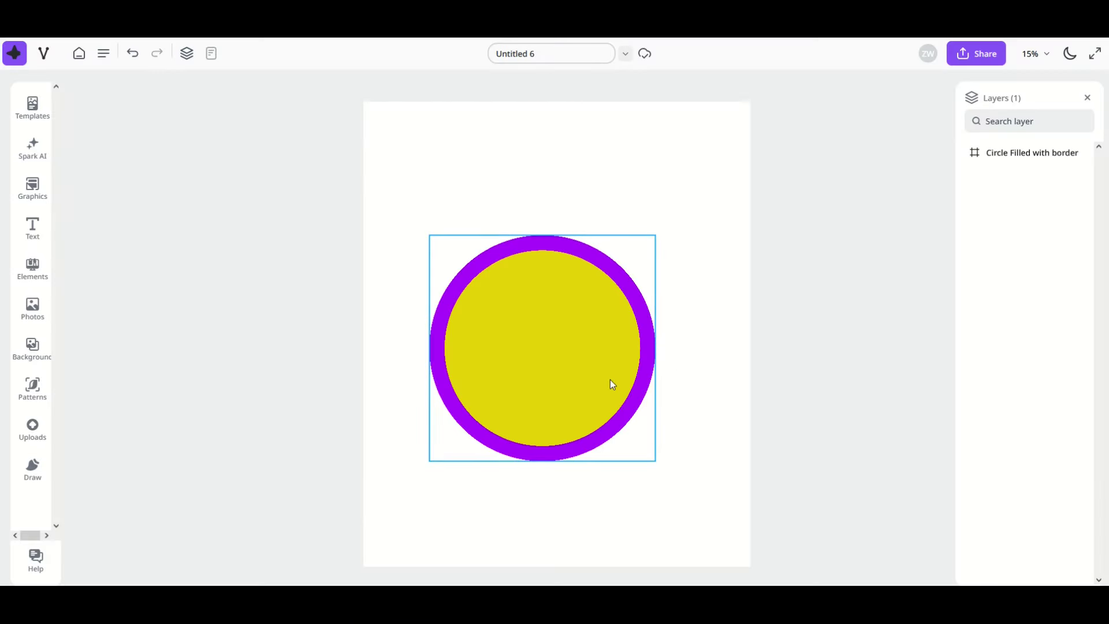
Step: Add the pink butterfly graphic and enlarge it over the yellow circle
click(33, 189)
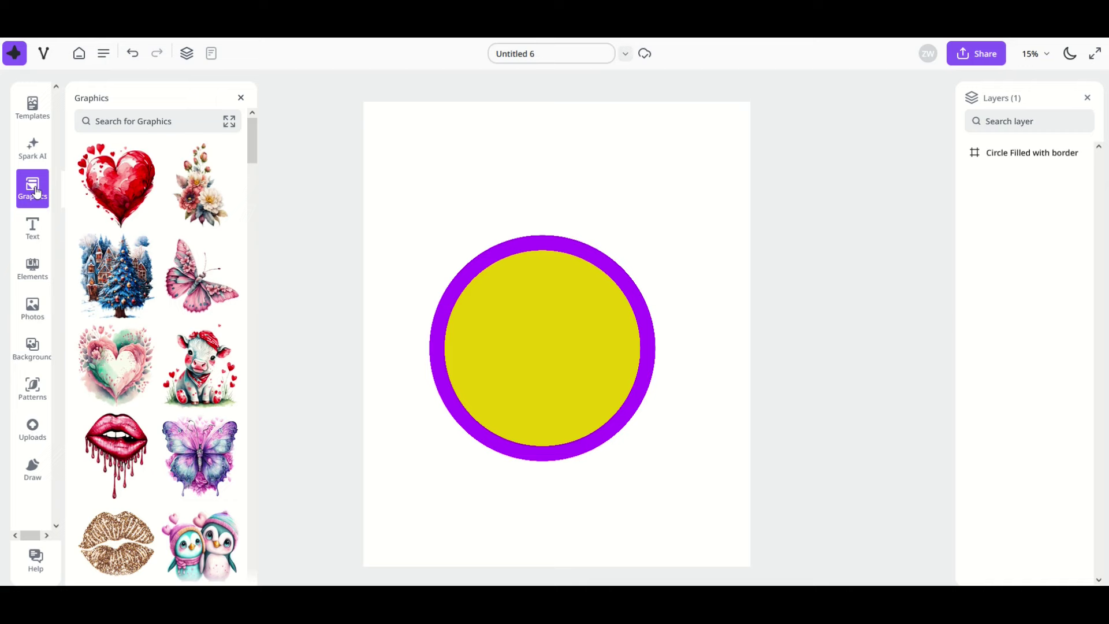
click(199, 275)
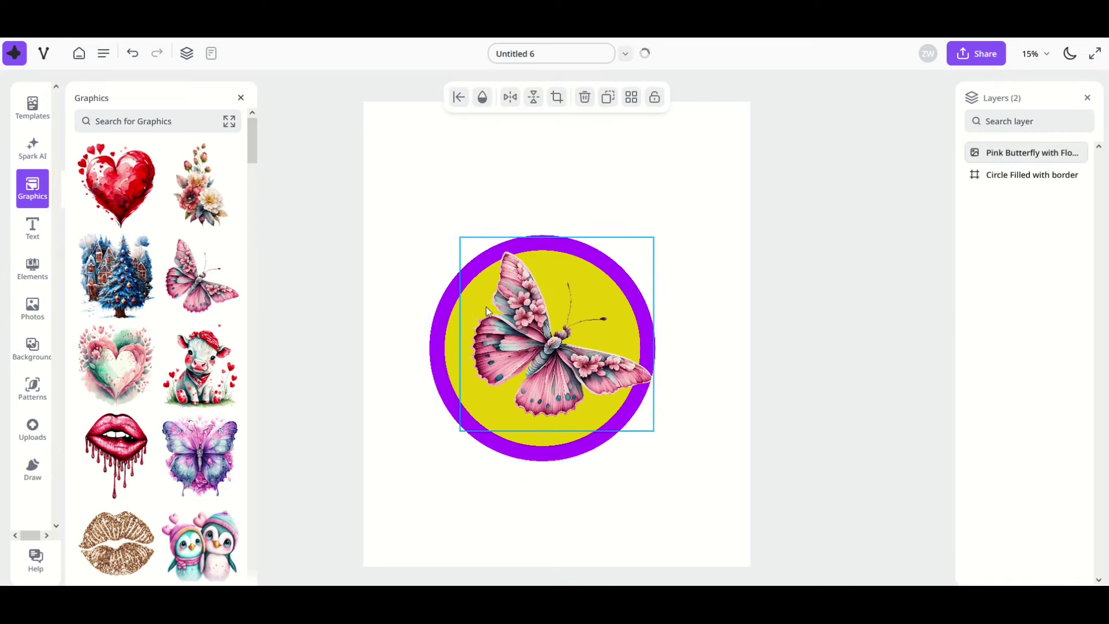
drag(487, 326, 555, 362)
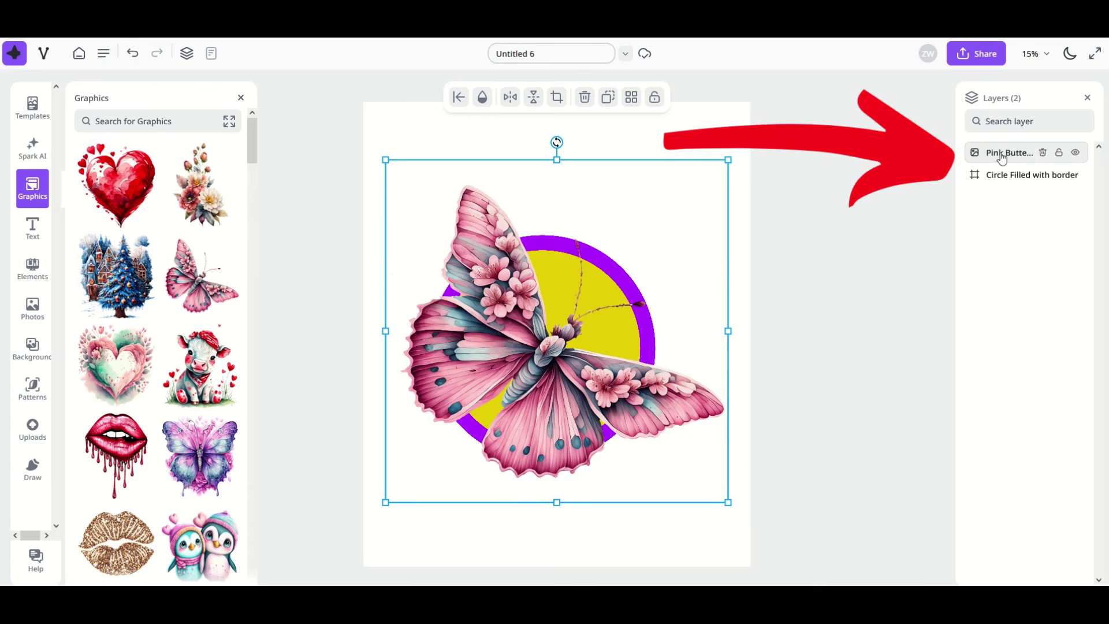
Step: Move the butterfly layer below the circle layer, and shift the circle toward the page's lower right and the butterfly upward
drag(1002, 157, 1009, 179)
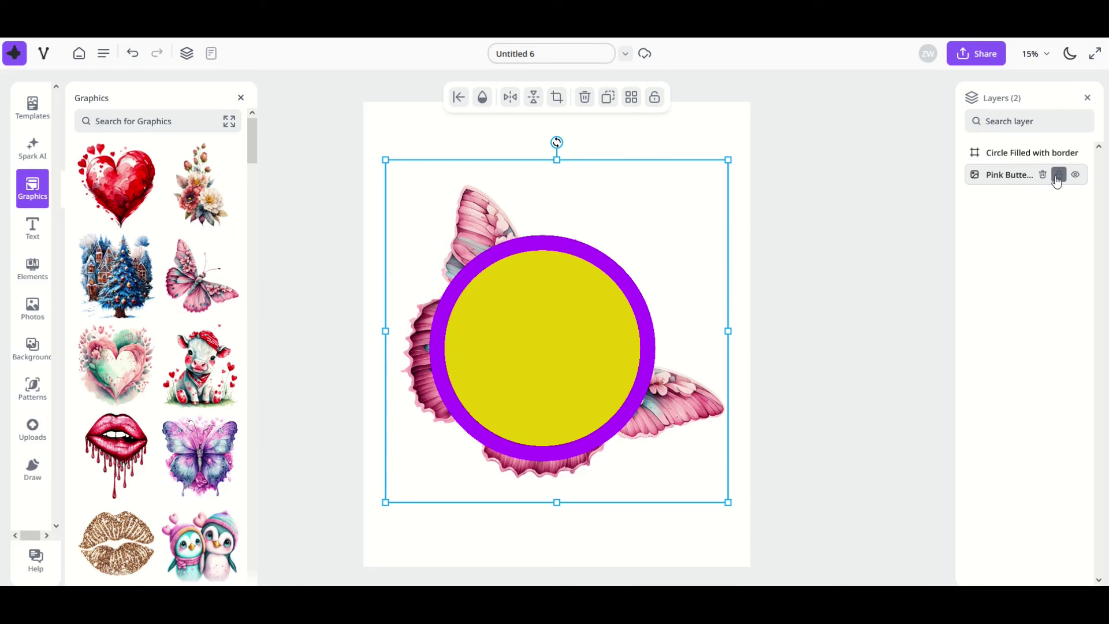
click(572, 348)
drag(571, 348, 680, 438)
mouse_move(504, 336)
mouse_down()
mouse_move(496, 363)
mouse_move(538, 379)
mouse_move(506, 306)
mouse_move(495, 333)
mouse_move(515, 341)
mouse_move(479, 330)
mouse_move(505, 333)
mouse_up()
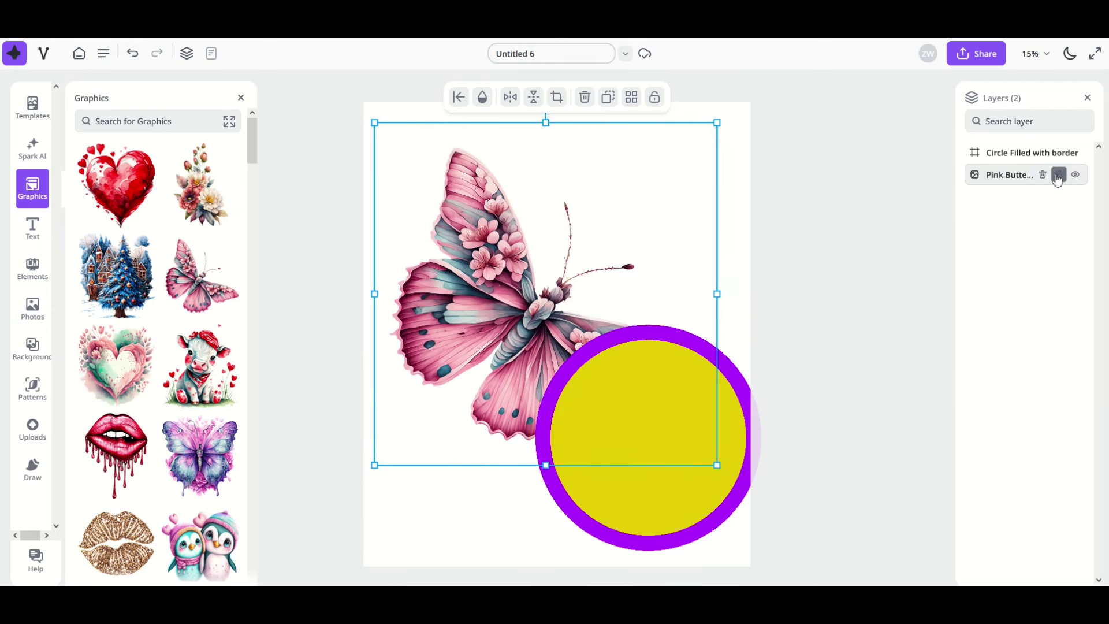
Step: Lock the butterfly layer, and shrink the yellow circle and place it over the butterfly's body
click(1059, 175)
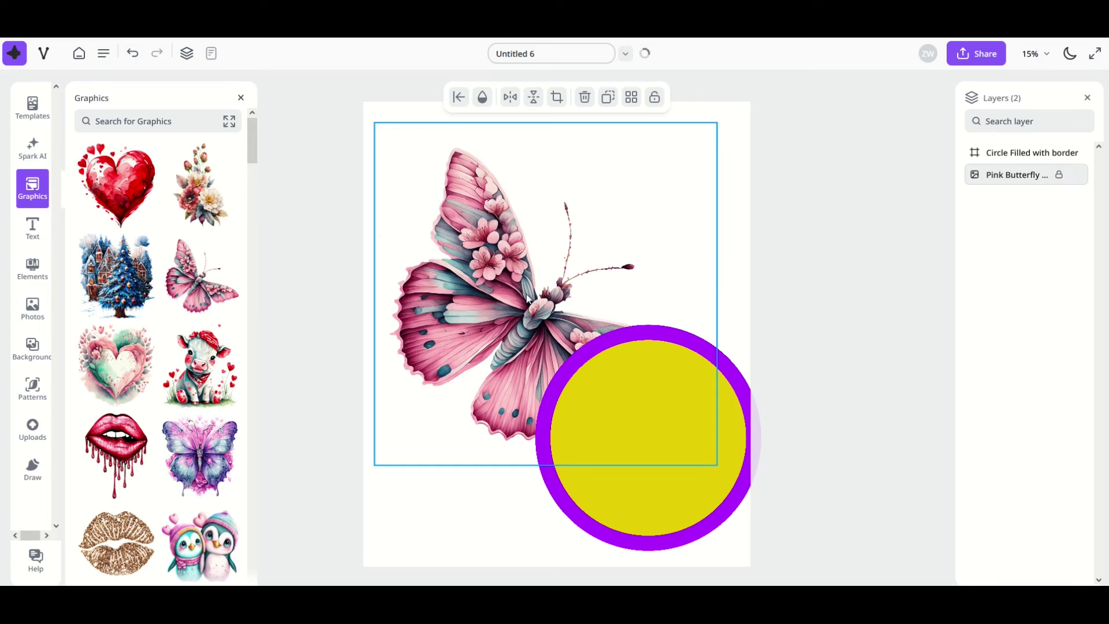
drag(648, 360, 551, 244)
drag(665, 217, 530, 260)
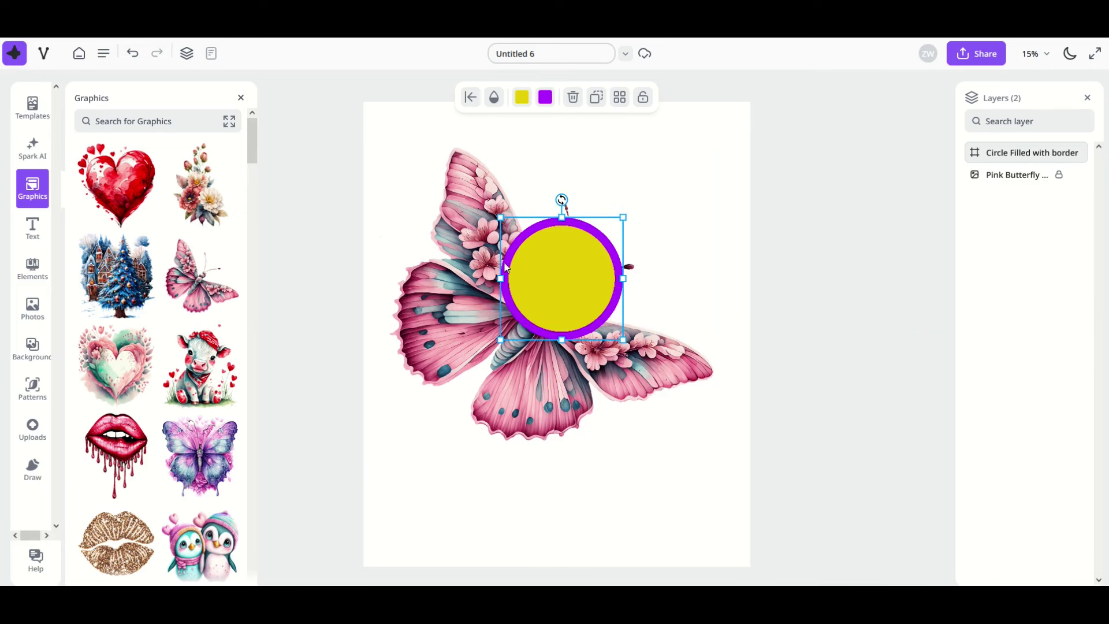
click(1054, 177)
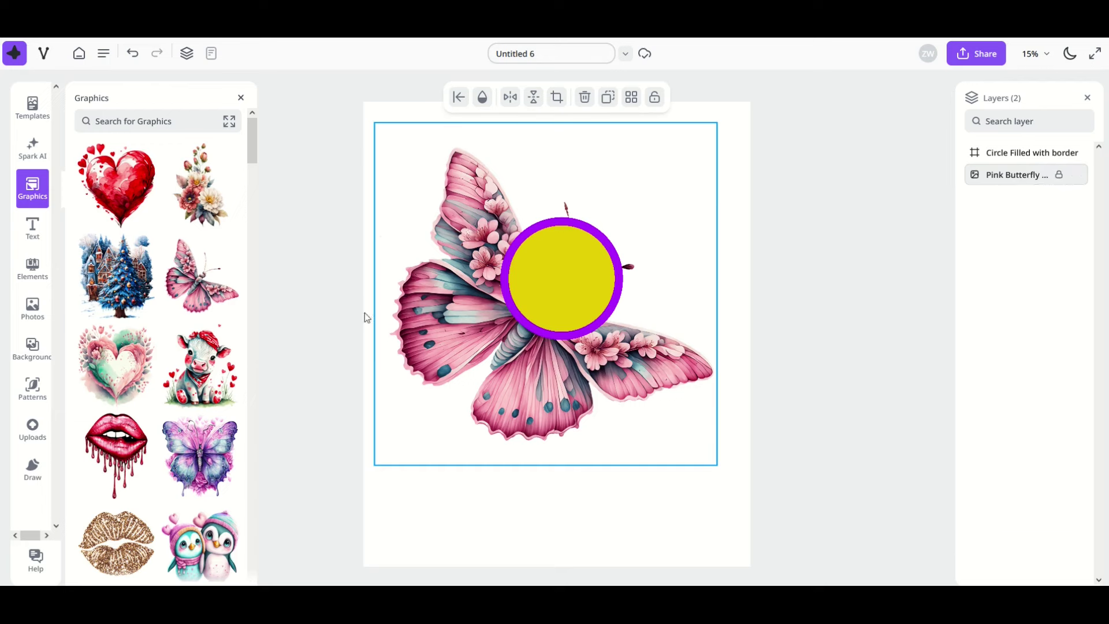
Step: Add the cow, watercolor heart, blue Christmas tree and a second pink butterfly graphic, and spread them over the page's four quarters
click(200, 367)
click(116, 364)
click(115, 276)
click(229, 300)
click(483, 488)
drag(537, 346, 479, 444)
click(640, 328)
drag(639, 328, 687, 424)
drag(585, 324, 638, 232)
drag(520, 315, 492, 269)
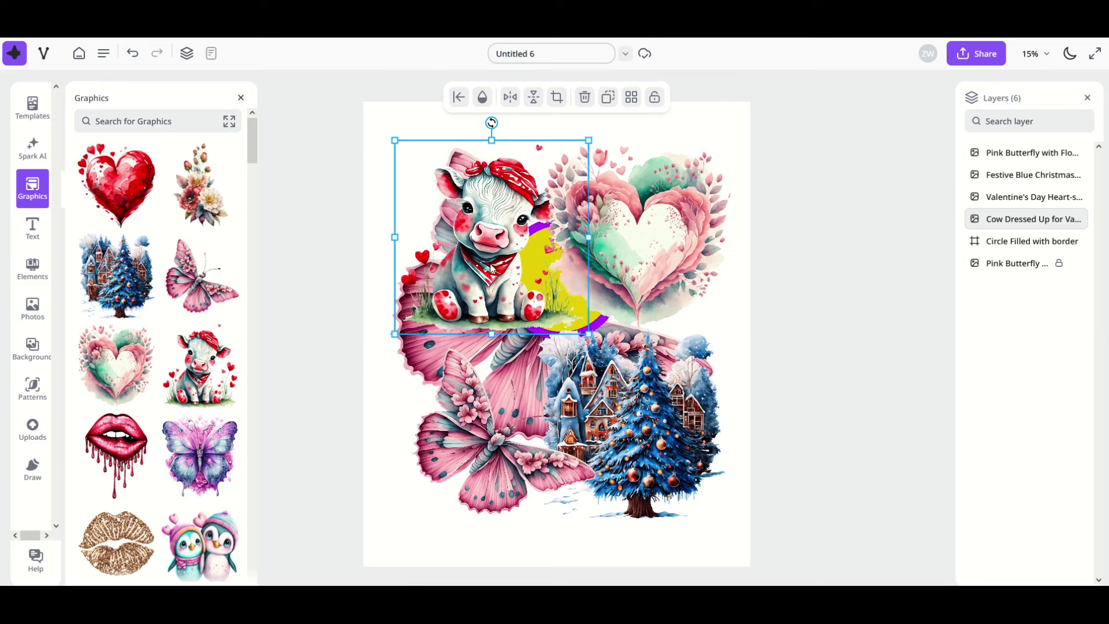
Step: Hide the cow graphic's layer and show it again
mouse_move(1017, 226)
click(1076, 219)
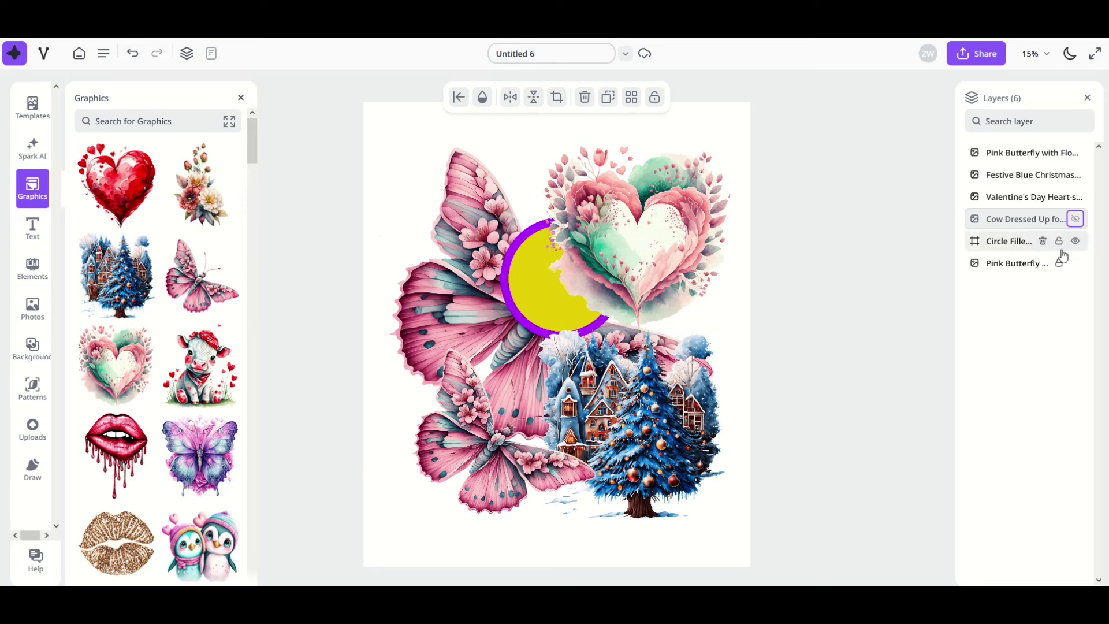
click(1076, 220)
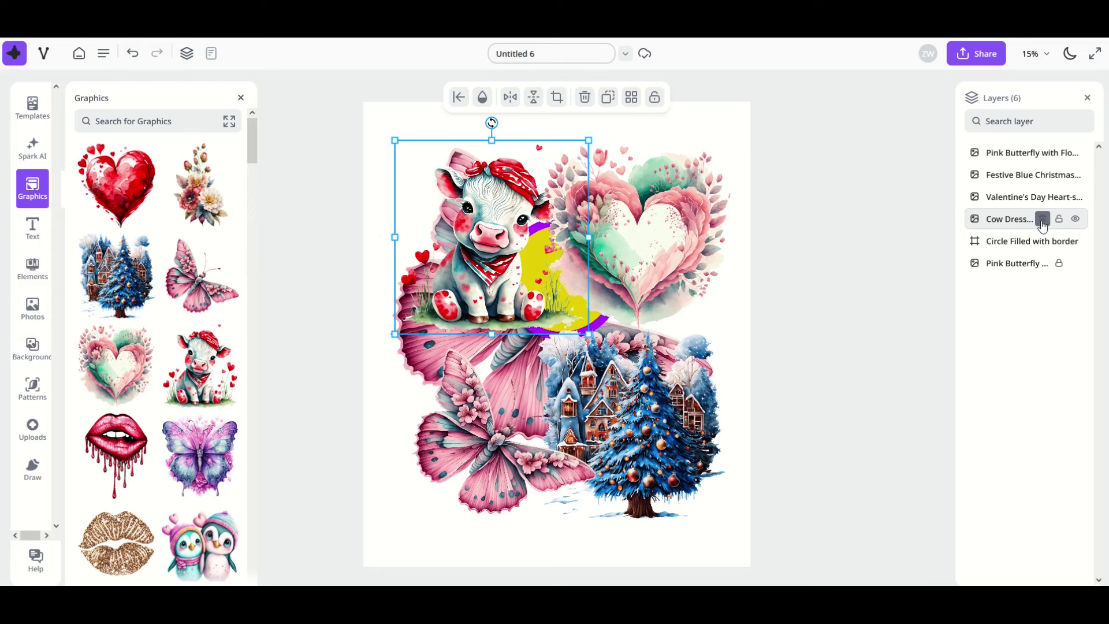
Step: Delete the cow graphic's layer and clear the remaining layers from the page
click(1043, 219)
click(714, 254)
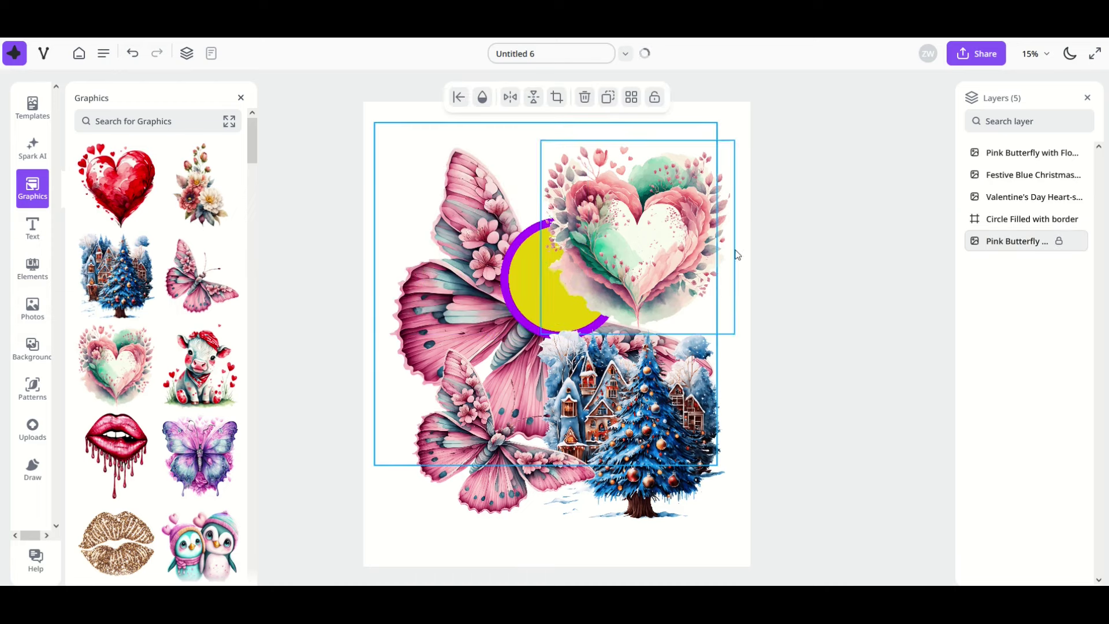
click(1042, 199)
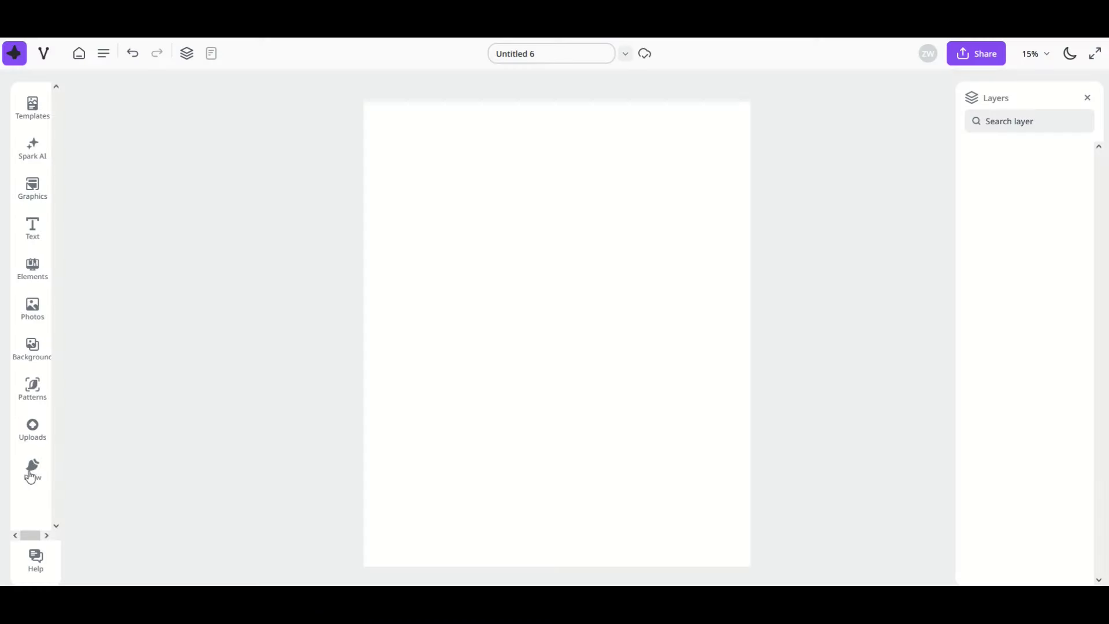
Step: Browse the pattern library and add the retro rainbow arch pattern to the page
click(29, 395)
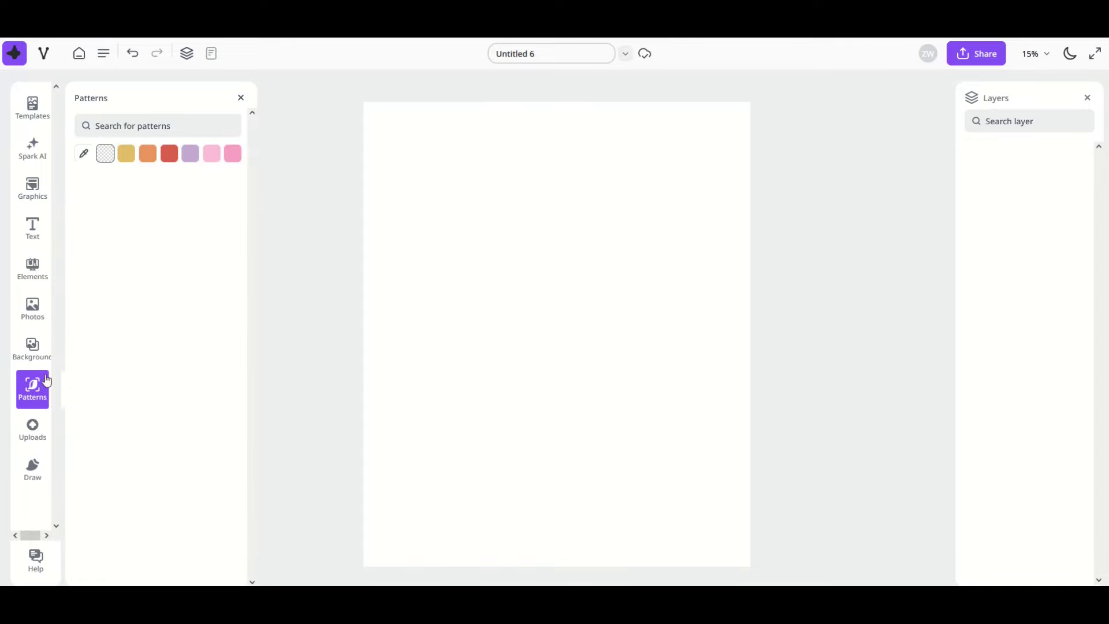
drag(251, 190, 249, 360)
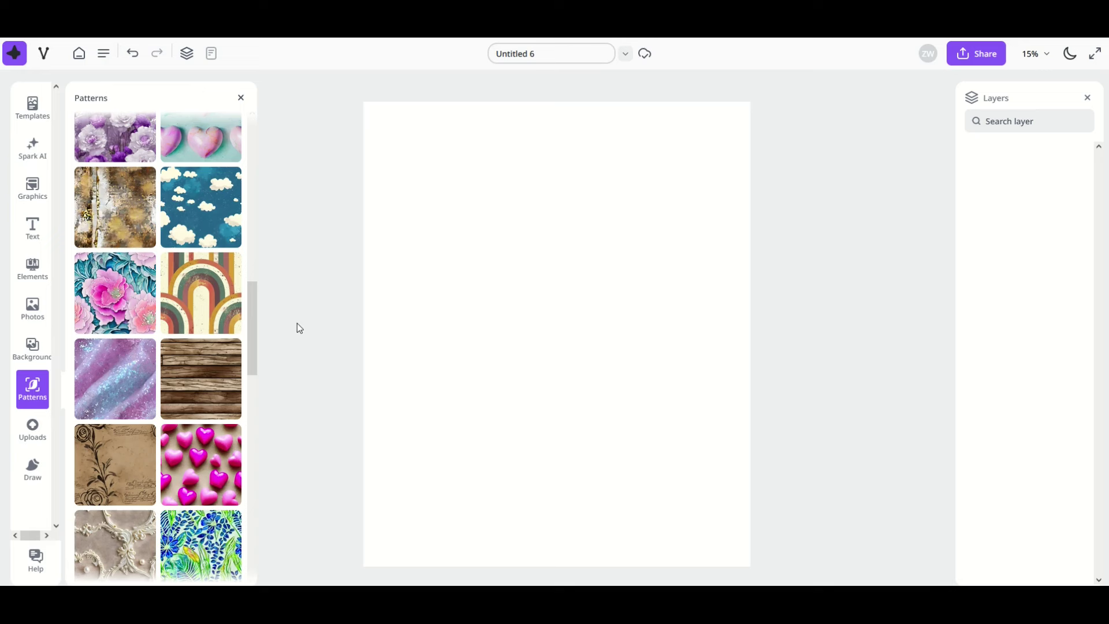
click(203, 299)
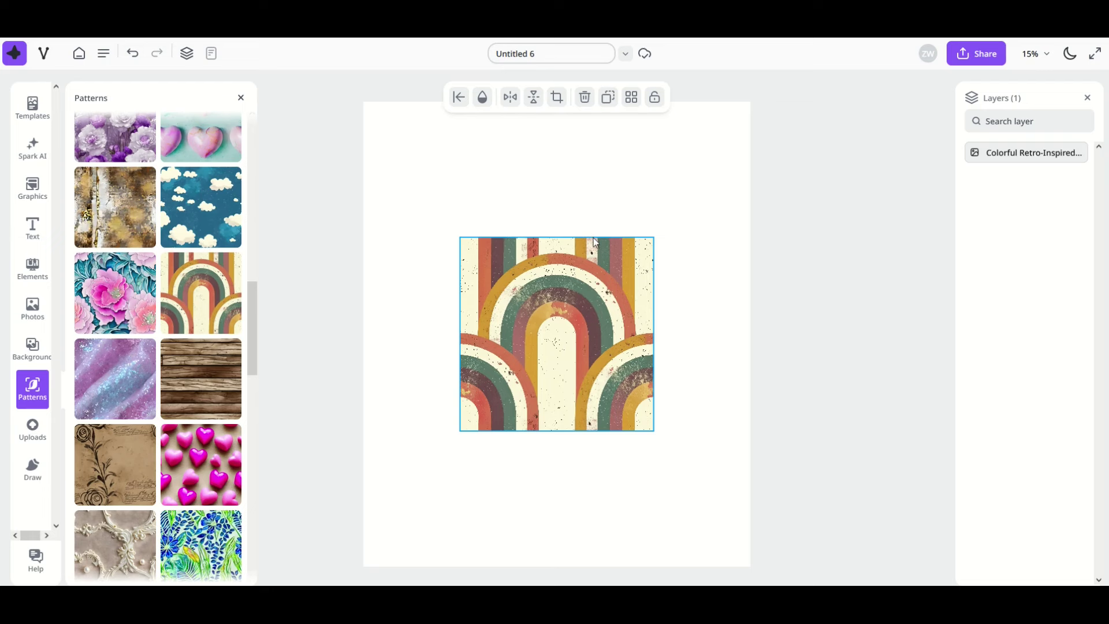
Step: Move the rainbow arch tile to the page's left edge and repeat it as a pattern across the whole page
drag(558, 323, 448, 167)
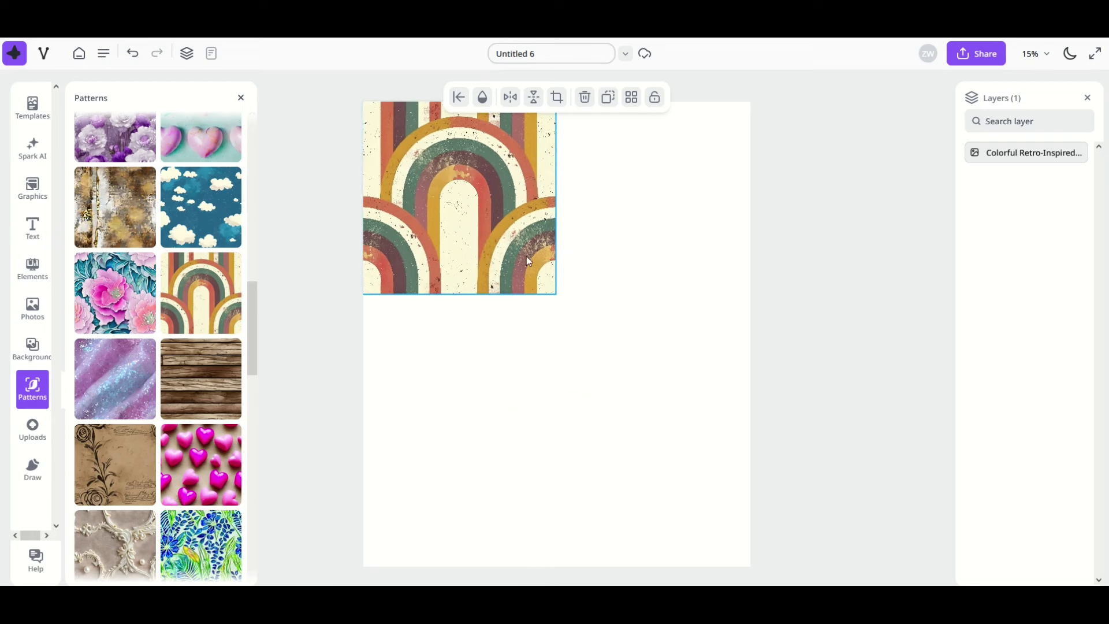
click(631, 98)
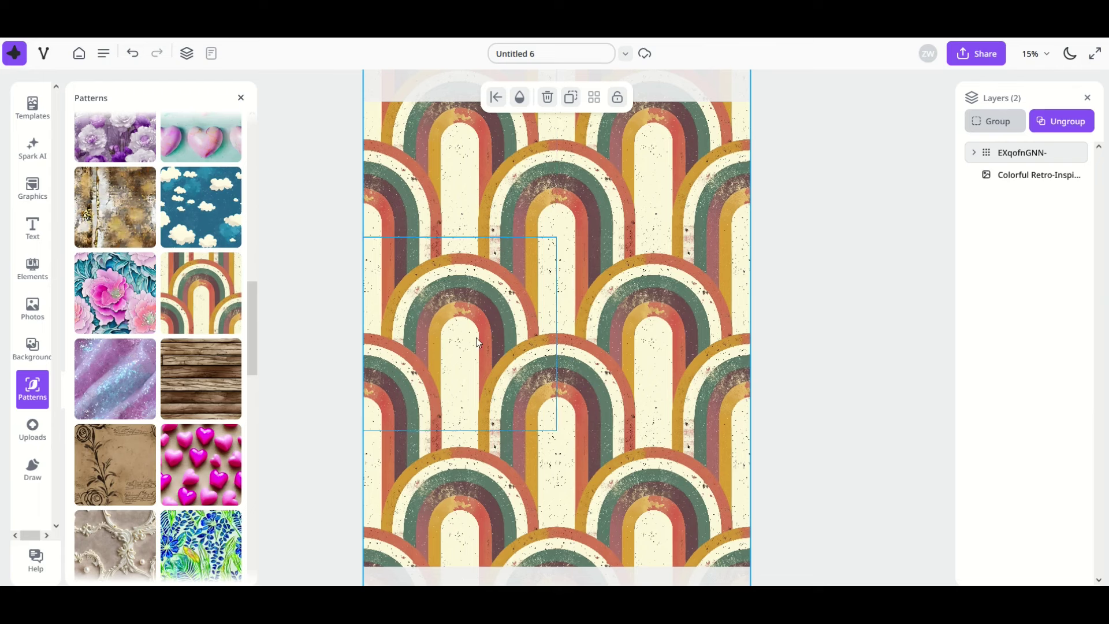
click(293, 456)
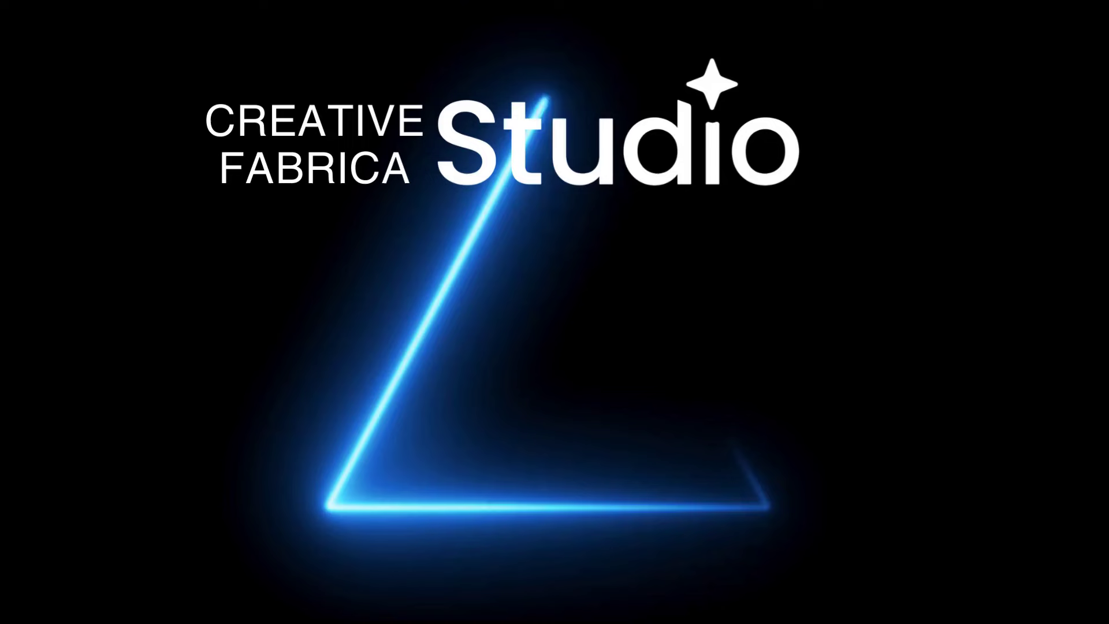